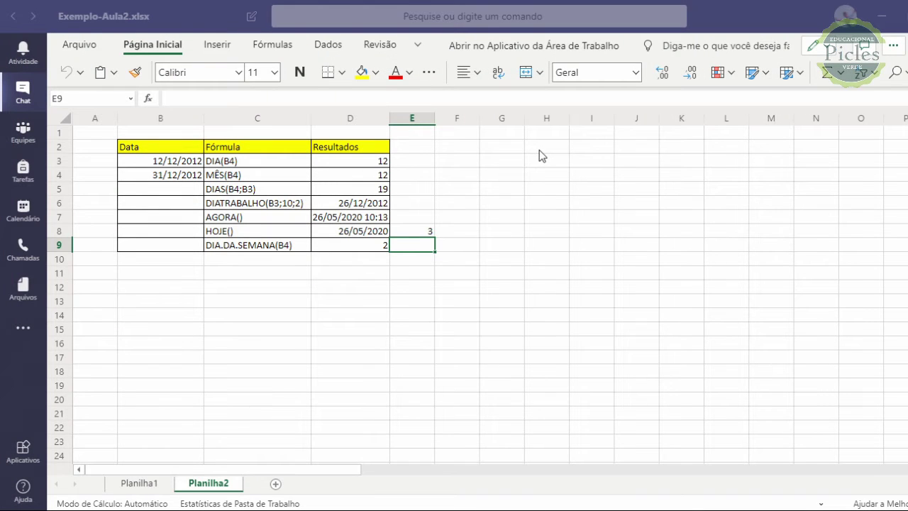
- Add a new blank worksheet after Planilha2 in the workbook
click(153, 485)
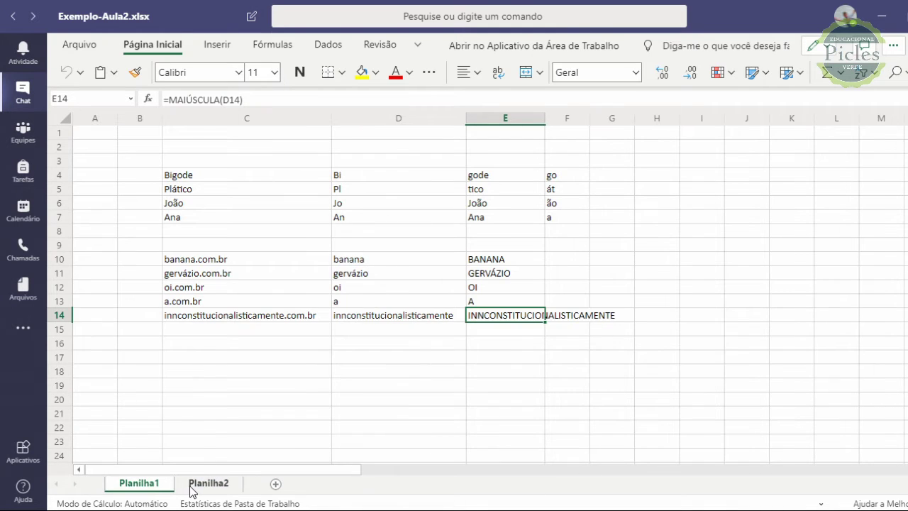
click(208, 483)
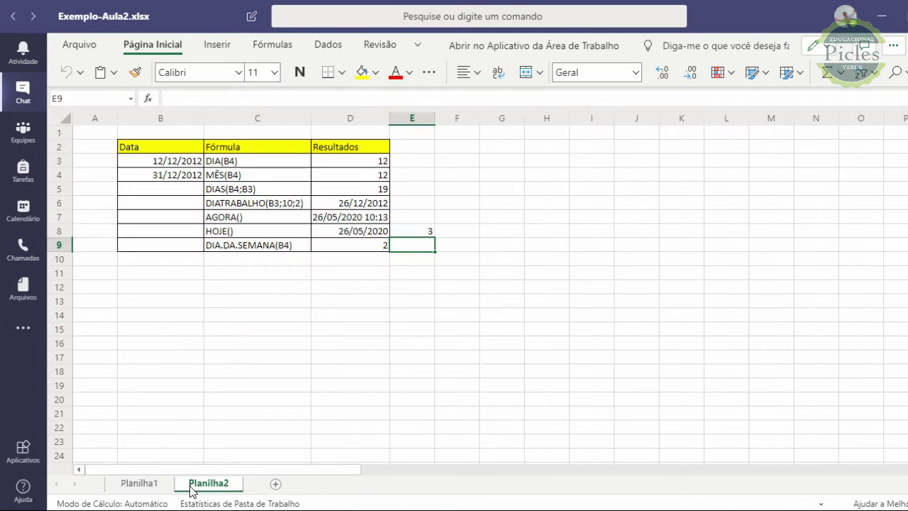
click(276, 484)
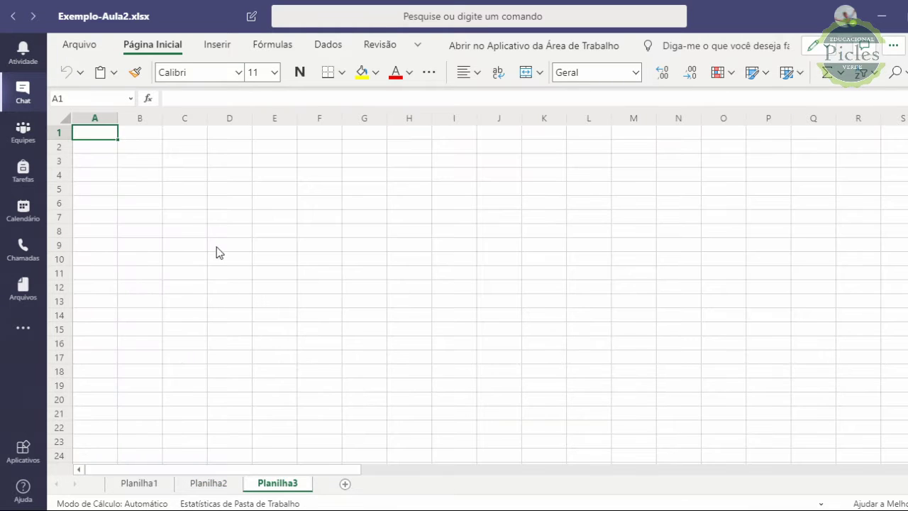
- Enter the label "investimento" in cell C4 and widen column C to fit it
click(188, 181)
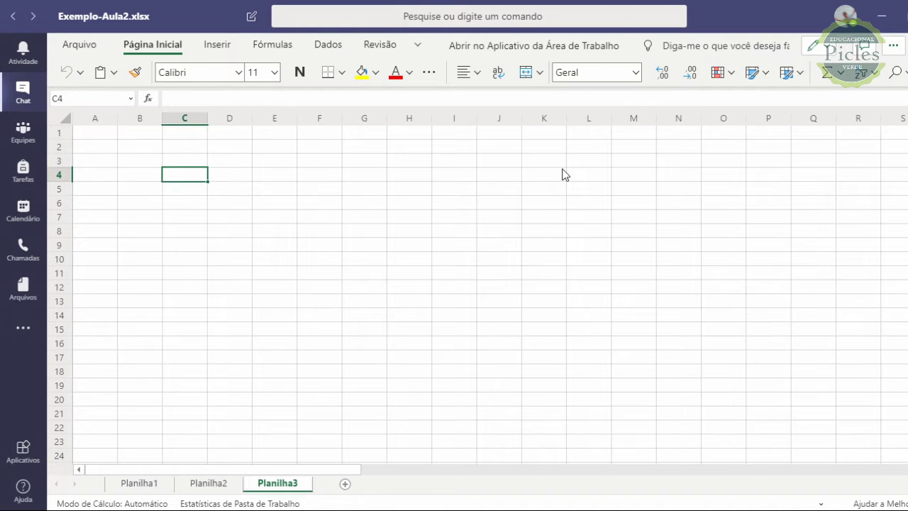
text(in)
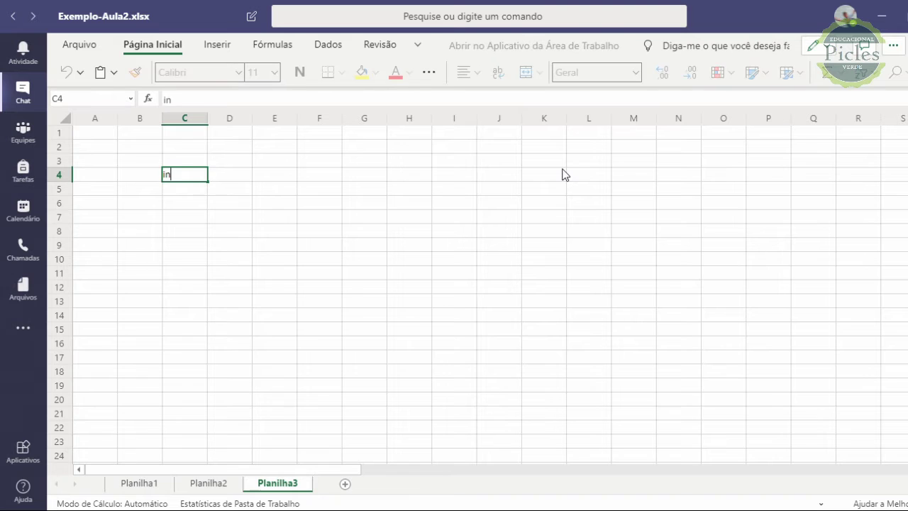
text(vestimento)
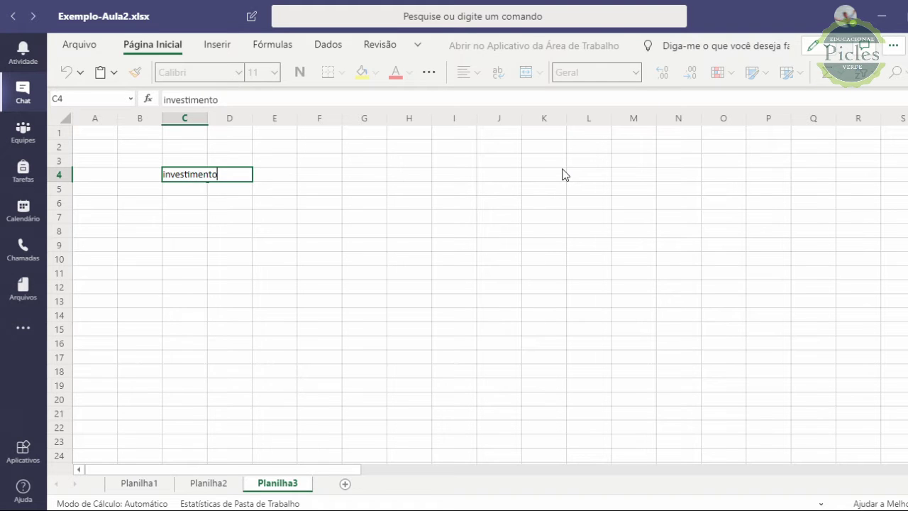
click(446, 190)
drag(207, 118, 226, 126)
- Enter 10000 as the investment amount in D4 and format the cell as currency (Moeda)
click(241, 178)
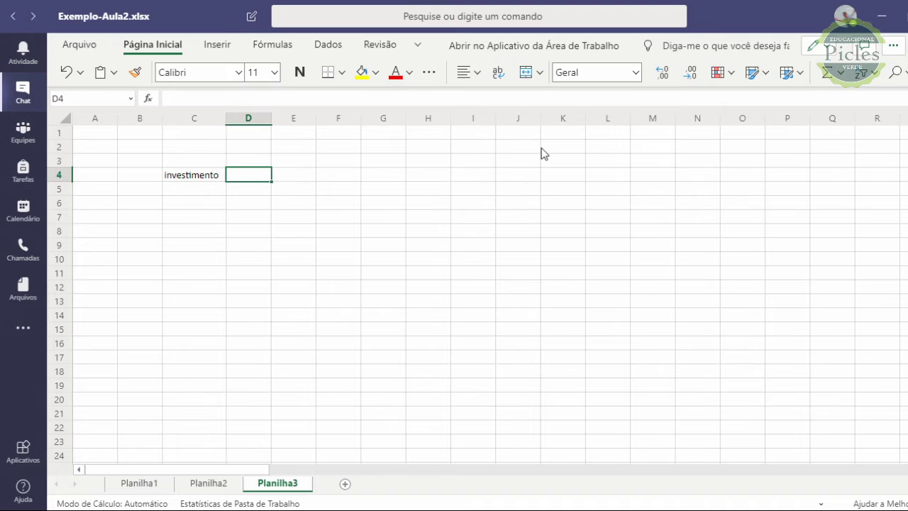
text(10000)
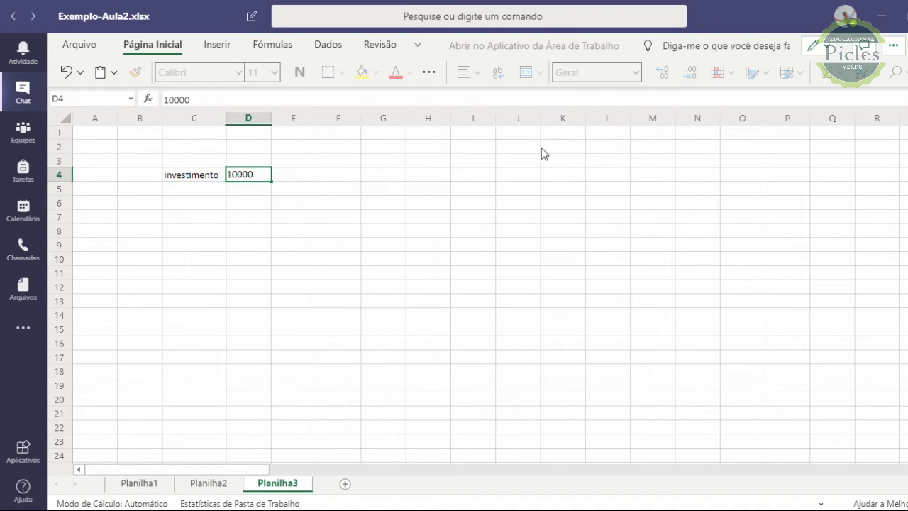
click(472, 245)
click(263, 175)
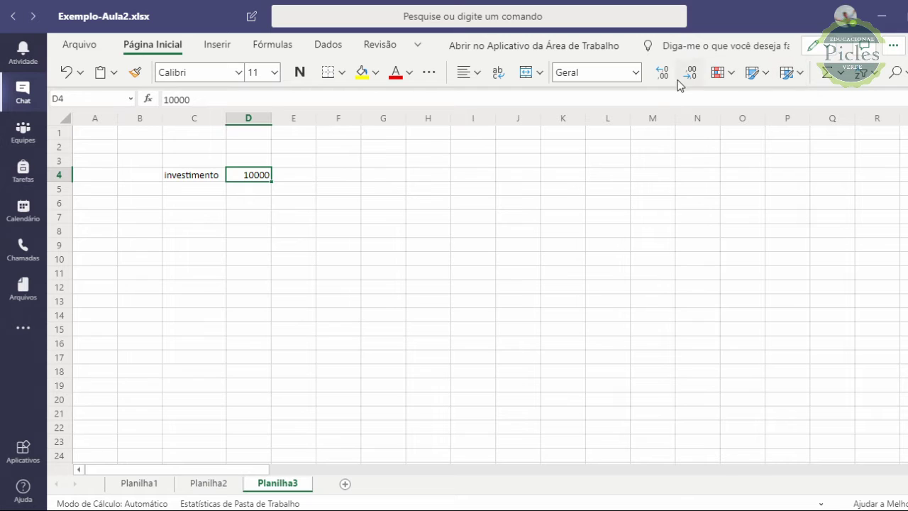
click(636, 73)
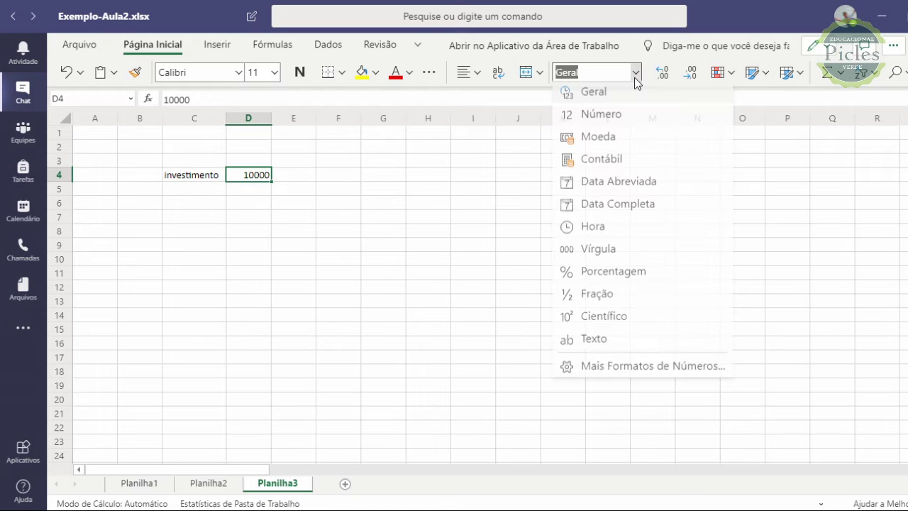
click(615, 135)
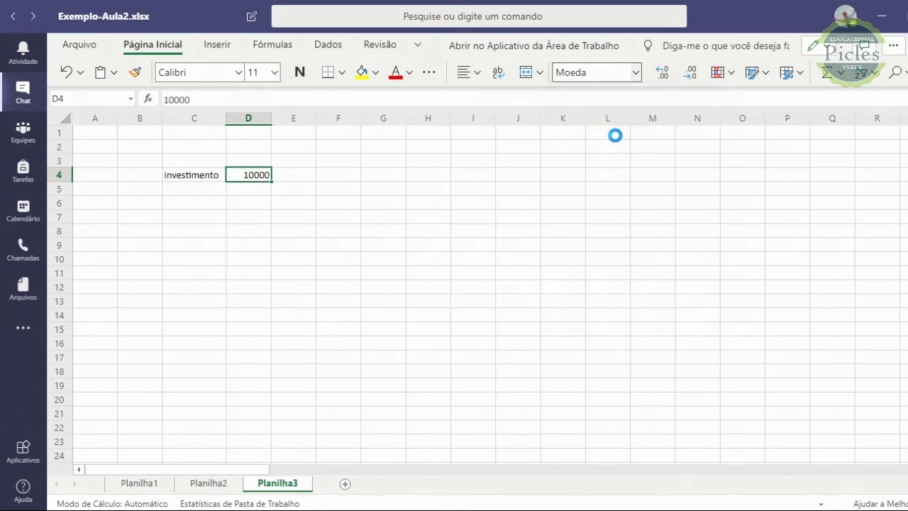
click(314, 220)
- Add a "juros" row below the investment, with the label in C5 and the rate 0,5% in D5
click(189, 189)
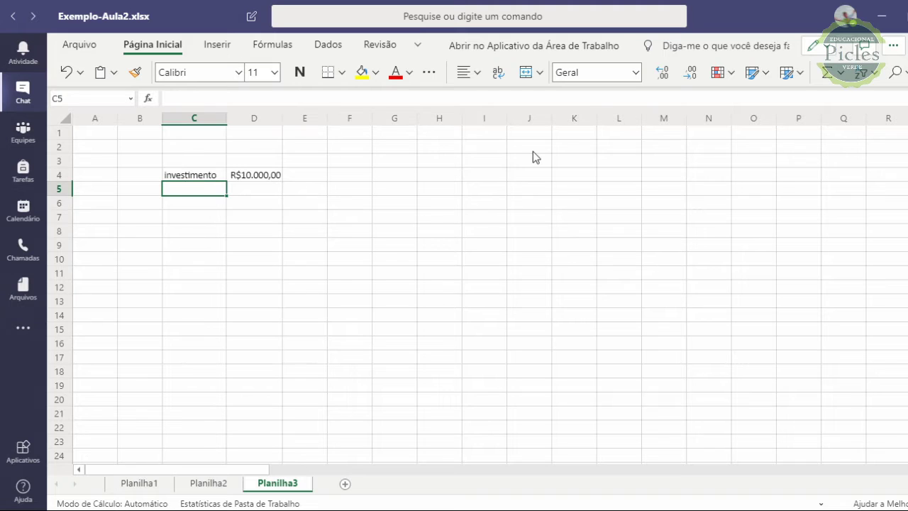
text(juros)
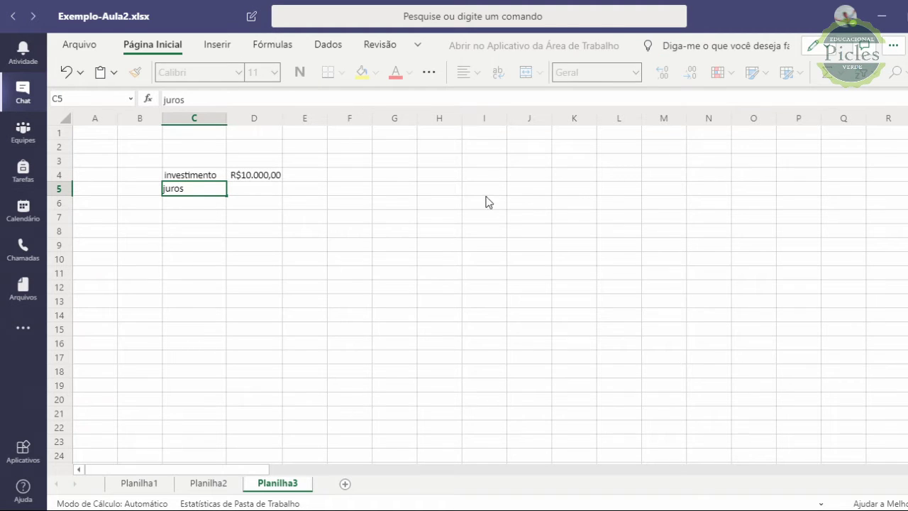
key(ctrl+Return)
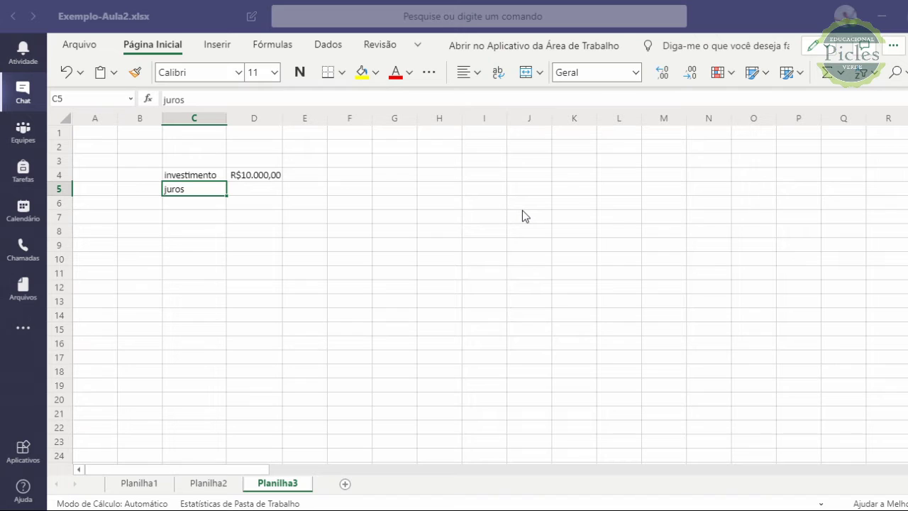
click(242, 190)
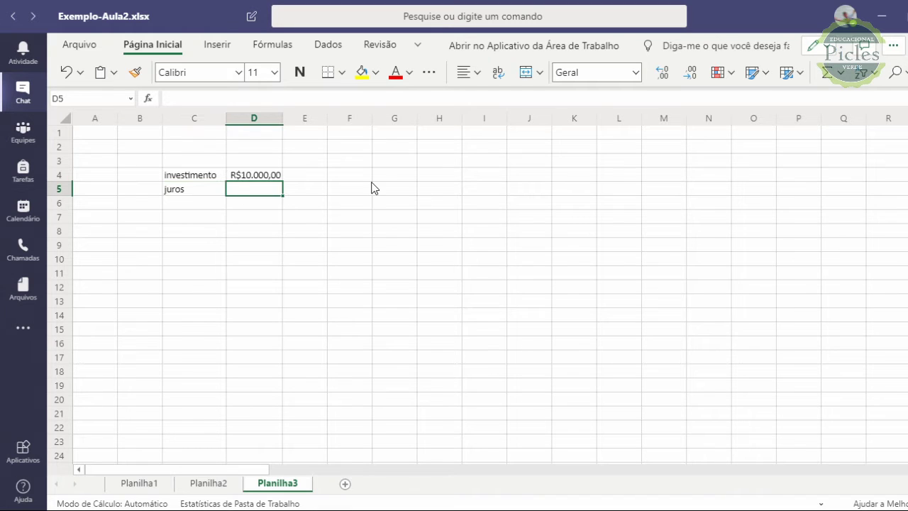
text(0,5%)
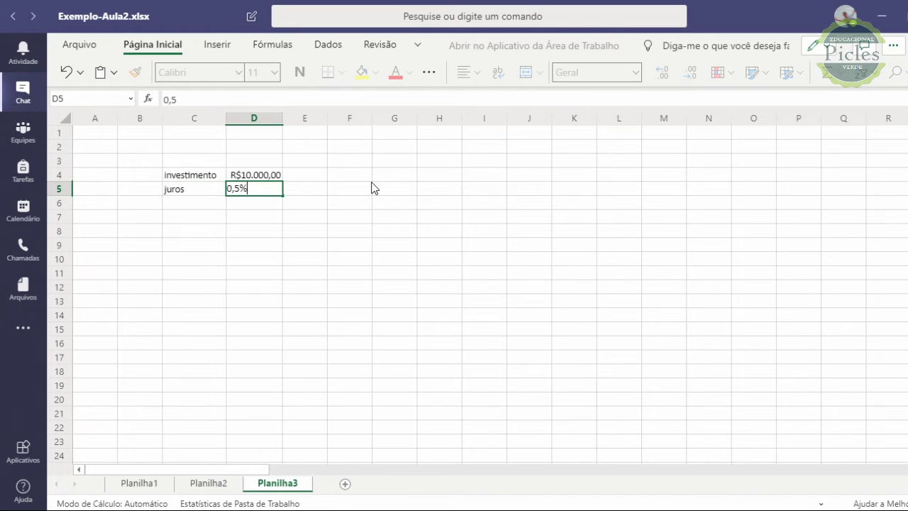
click(396, 271)
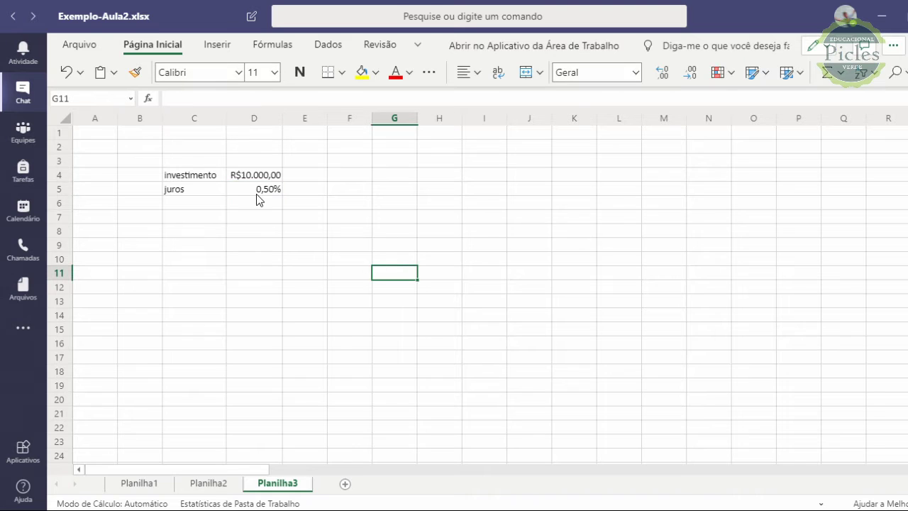
- Add a "parcelas" row with the label in C6 and the value 24 in D6
click(171, 209)
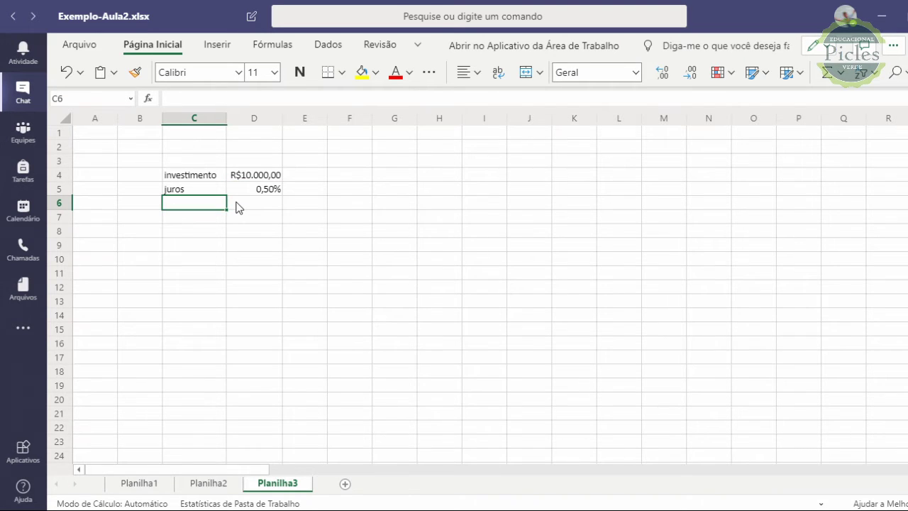
text(parcelas)
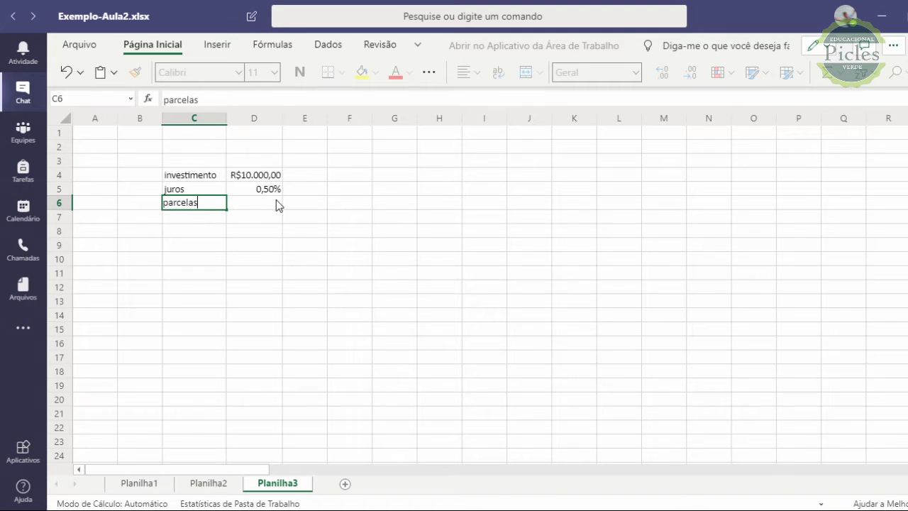
click(273, 205)
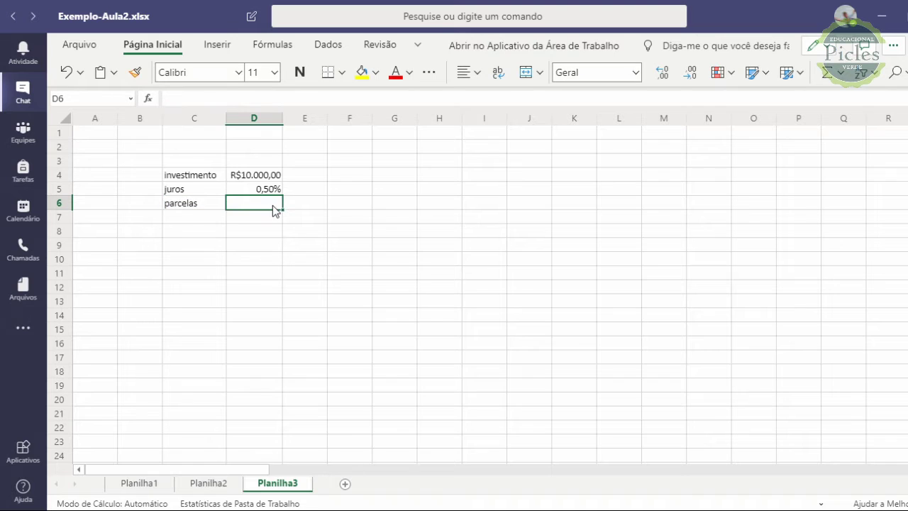
text(24)
click(273, 231)
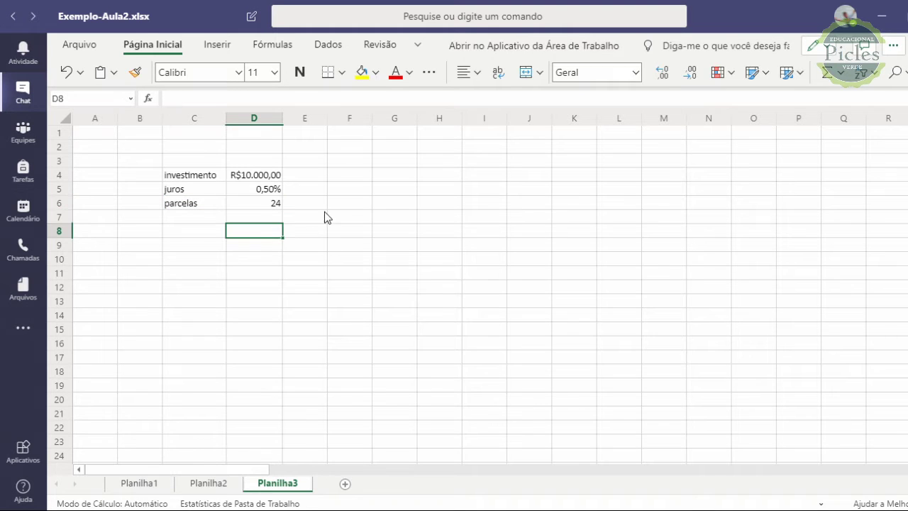
- Enter the label "resultado" in cell C8, leaving row 7 empty beneath the input data
click(193, 220)
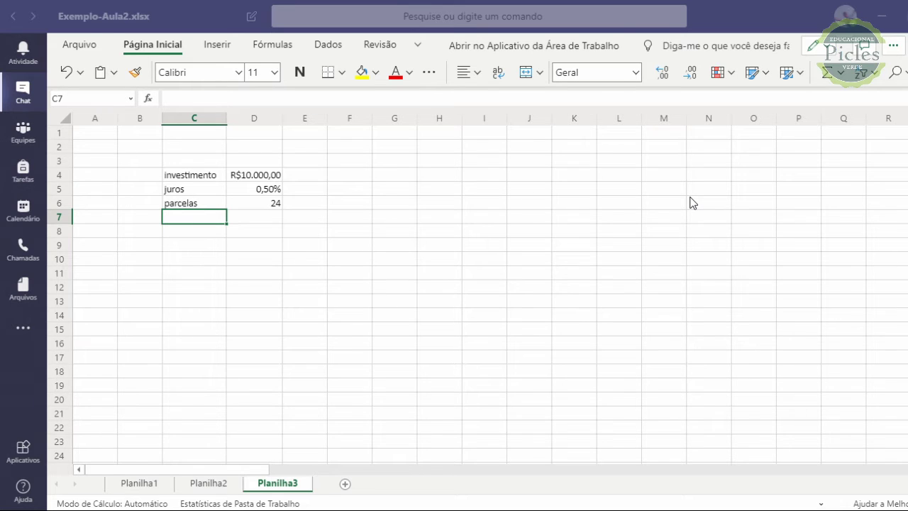
click(179, 259)
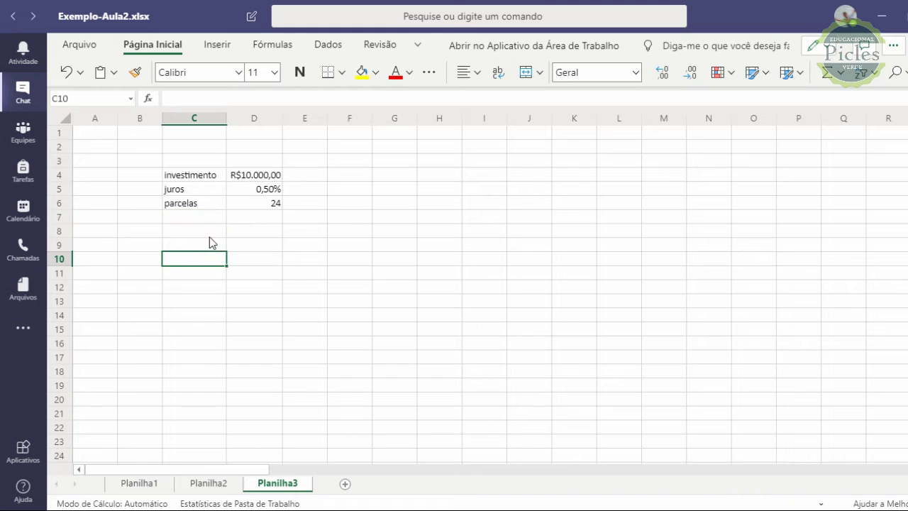
click(202, 233)
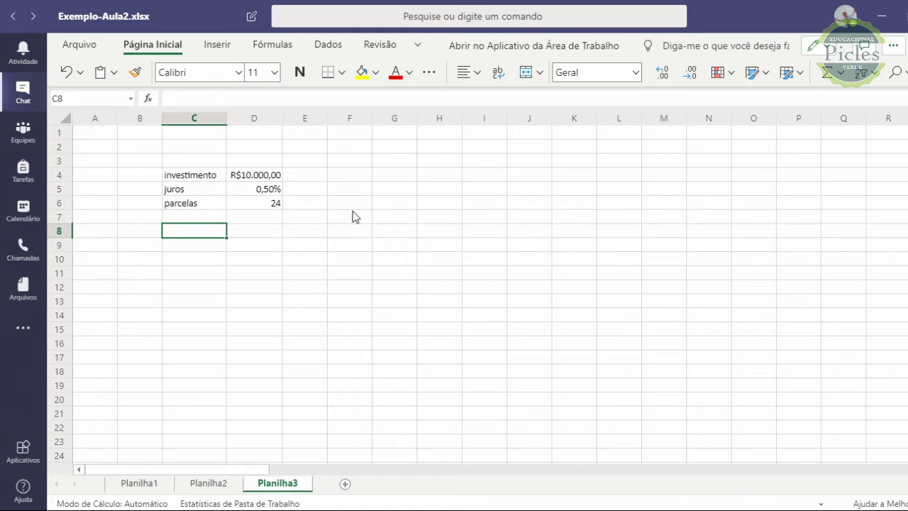
text(resultado)
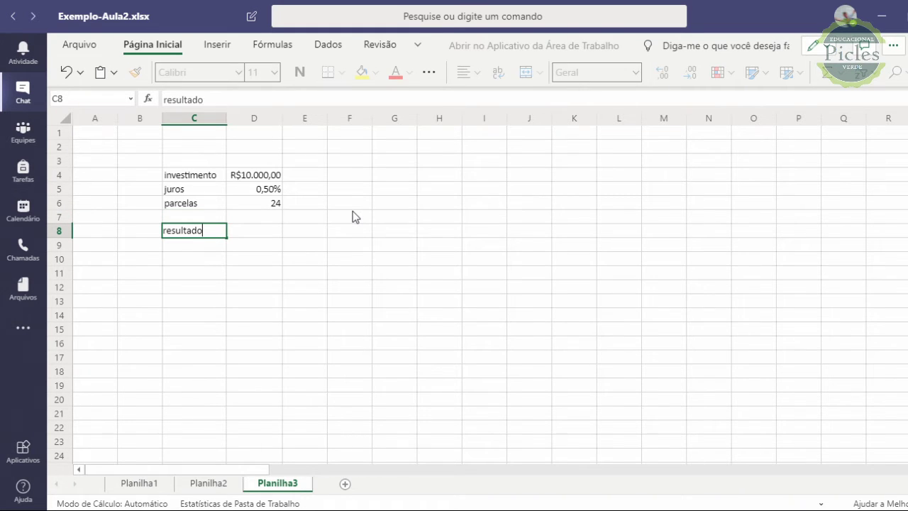
- Start a VF formula in D8 with D5 as the rate and D6 as the number of periods
click(264, 234)
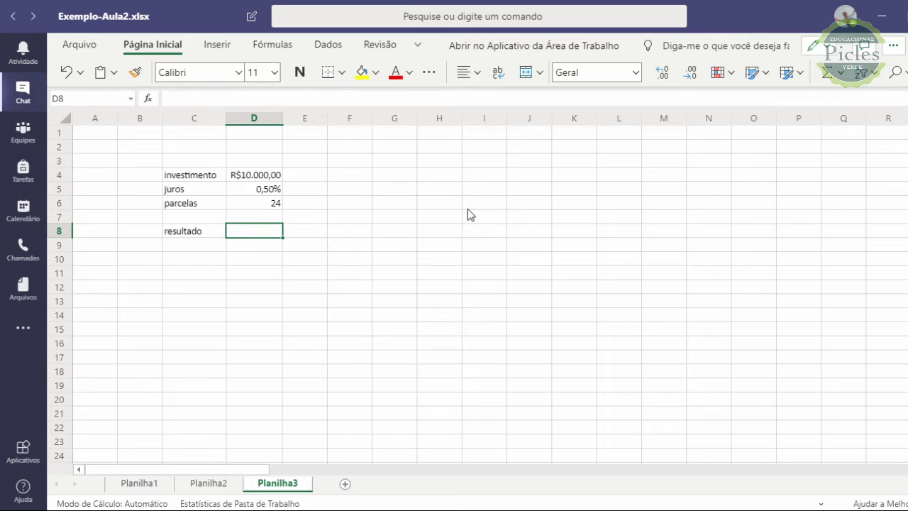
text(=)
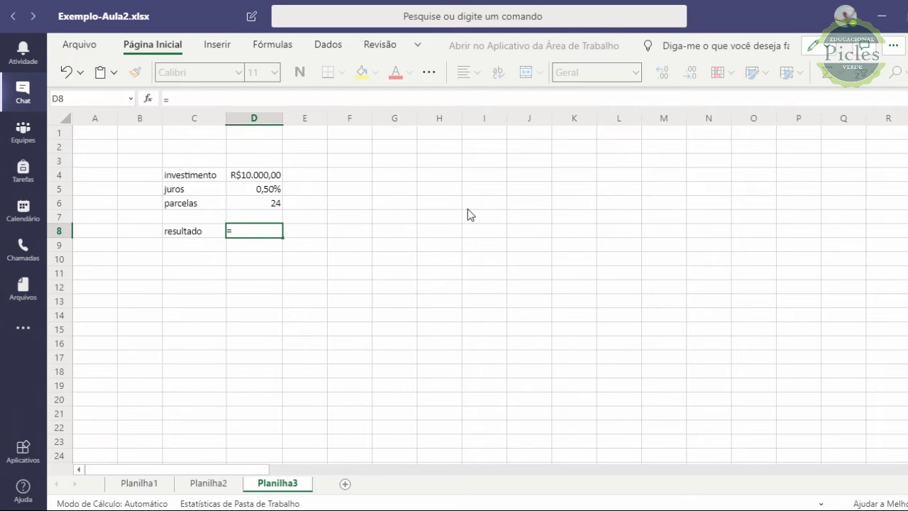
text(vf)
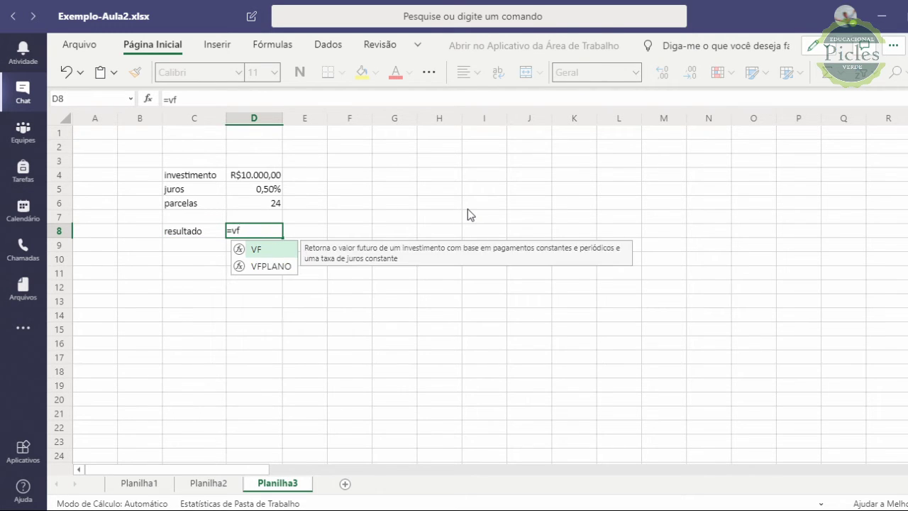
text(()
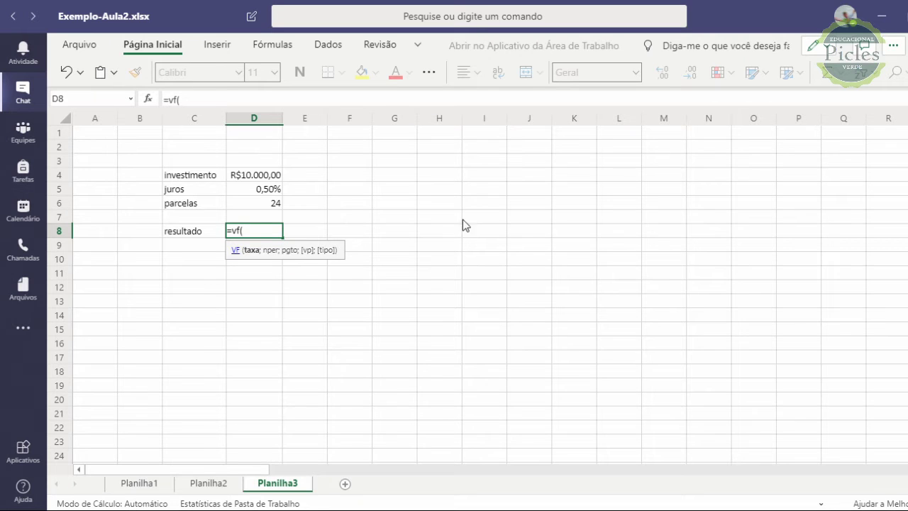
click(271, 191)
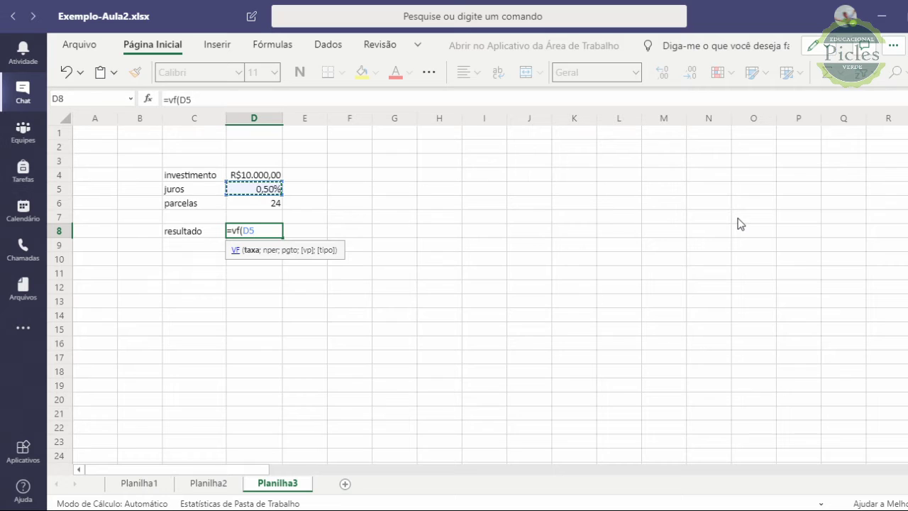
text(;)
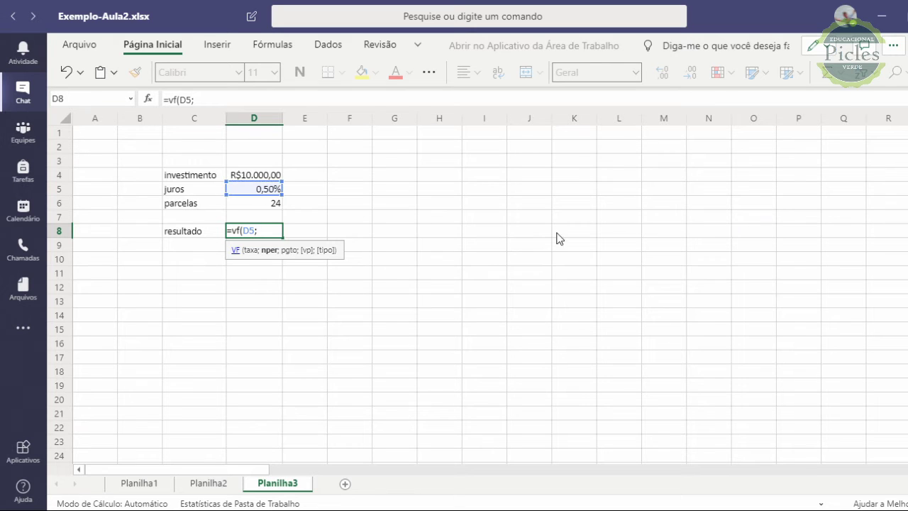
click(275, 204)
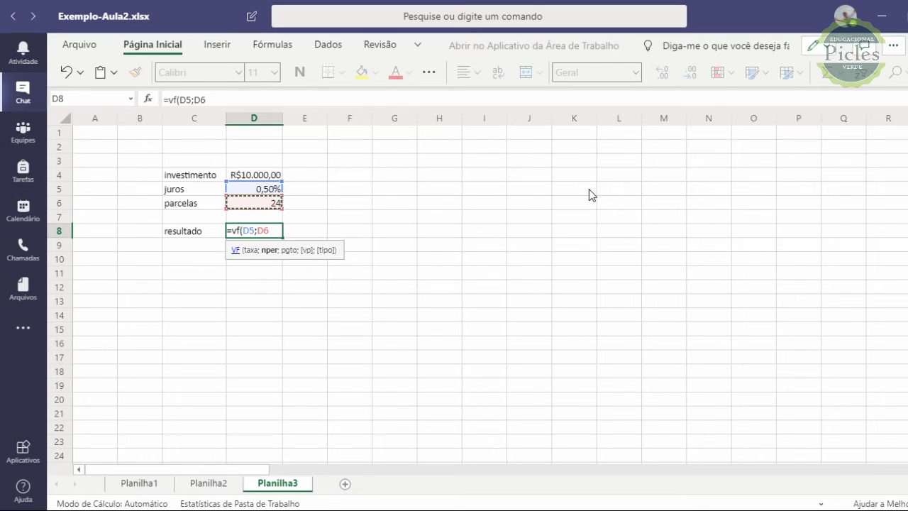
- Complete the VF formula in D8 with payment 0, the negated investment D4 as present value, and type 0
text(;)
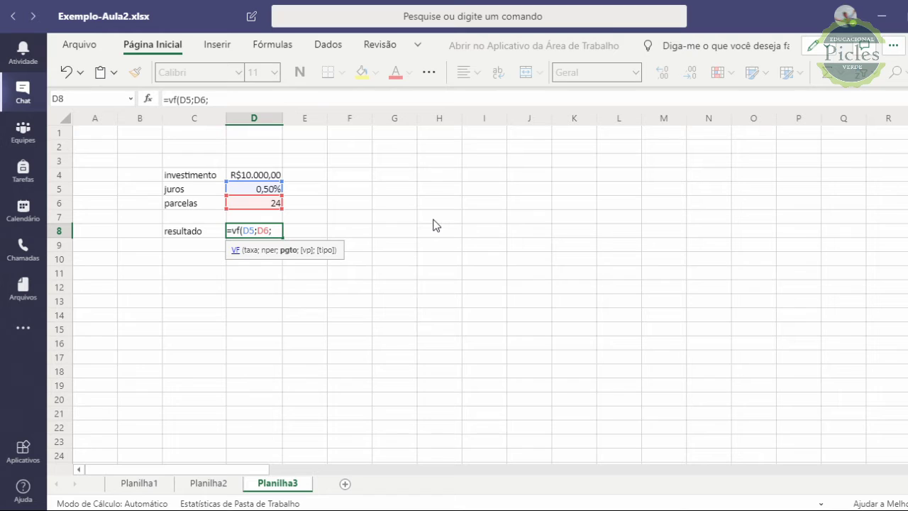
text(;)
click(273, 228)
text(0;)
key(Right)
text(-)
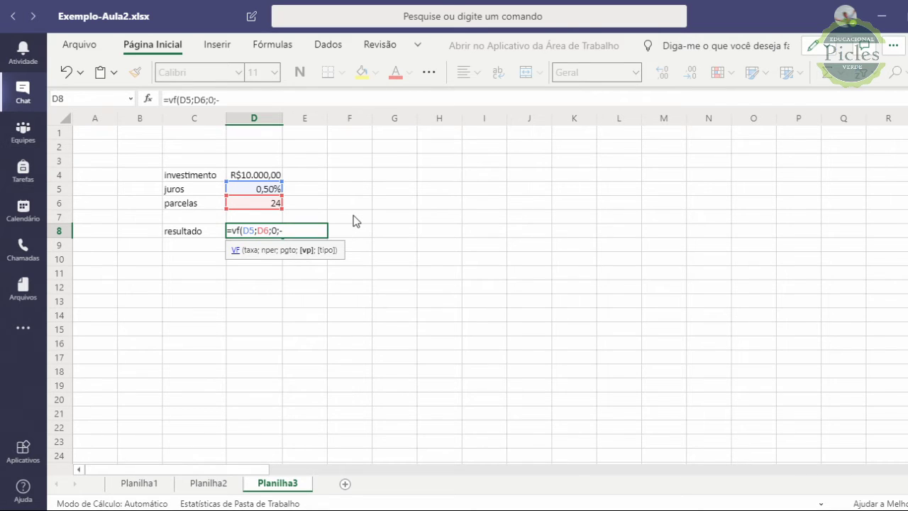
click(268, 181)
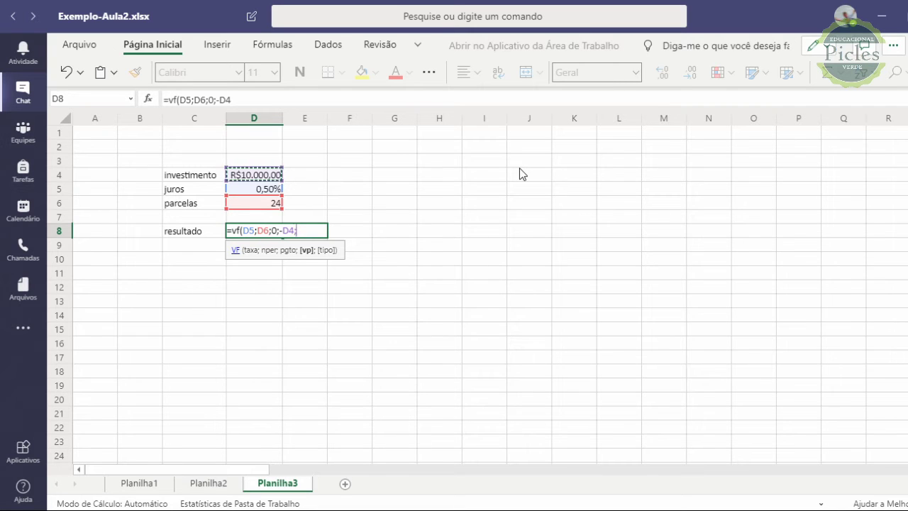
text(;0)
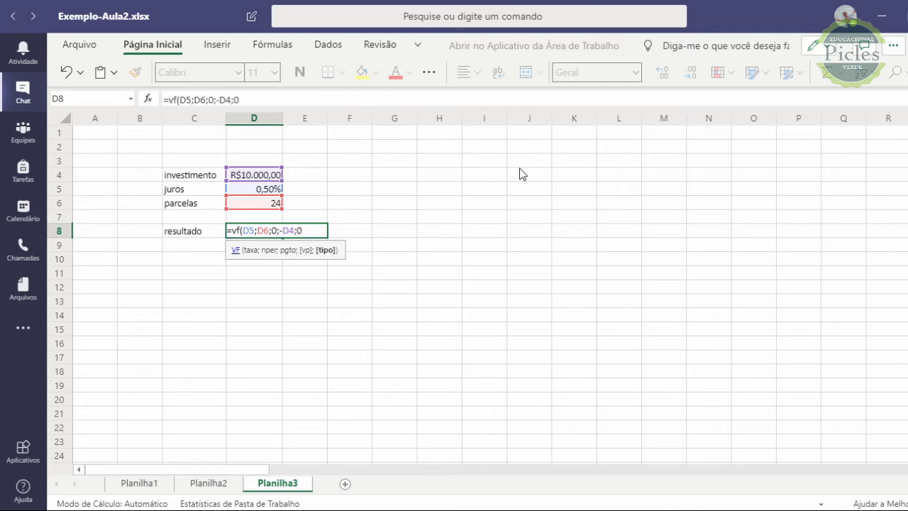
text())
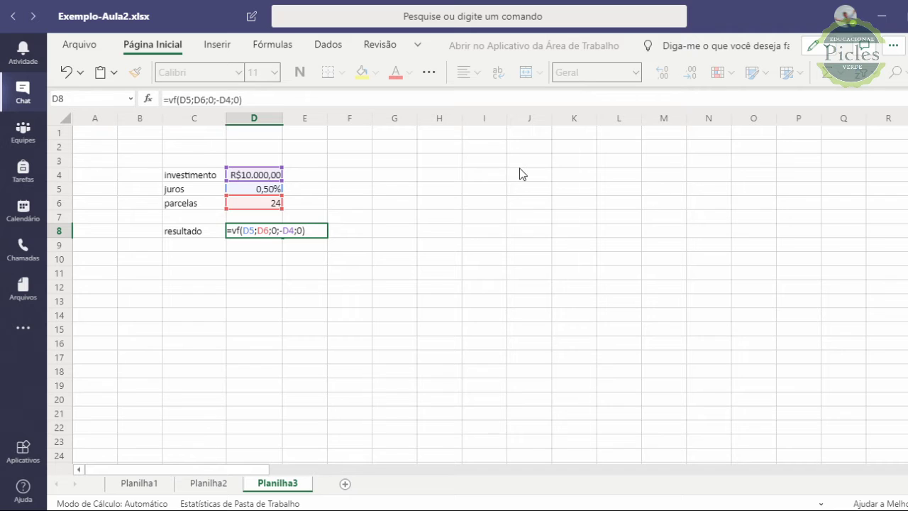
key(Return)
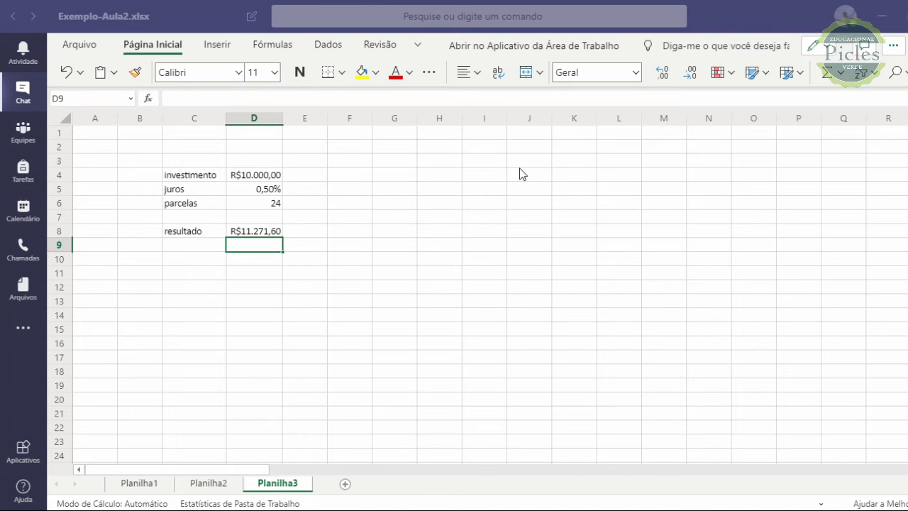
key(alt+Tab)
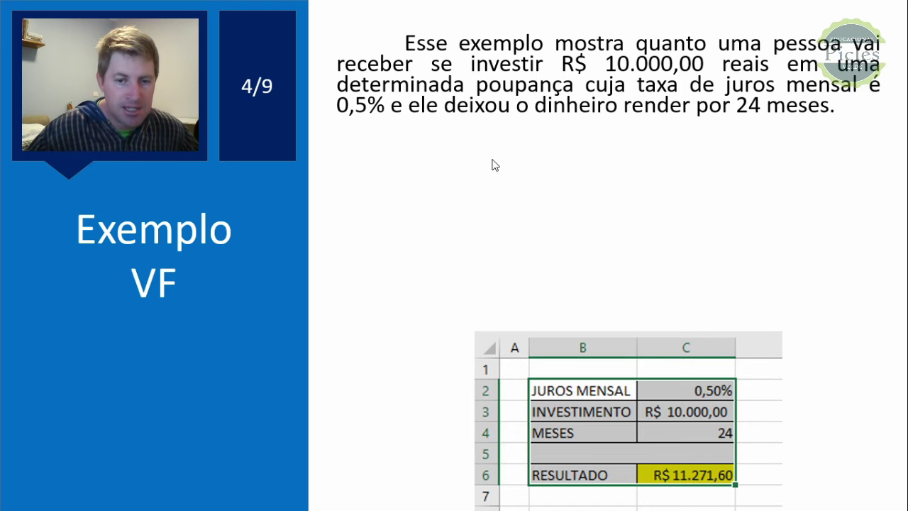
click(494, 165)
click(495, 165)
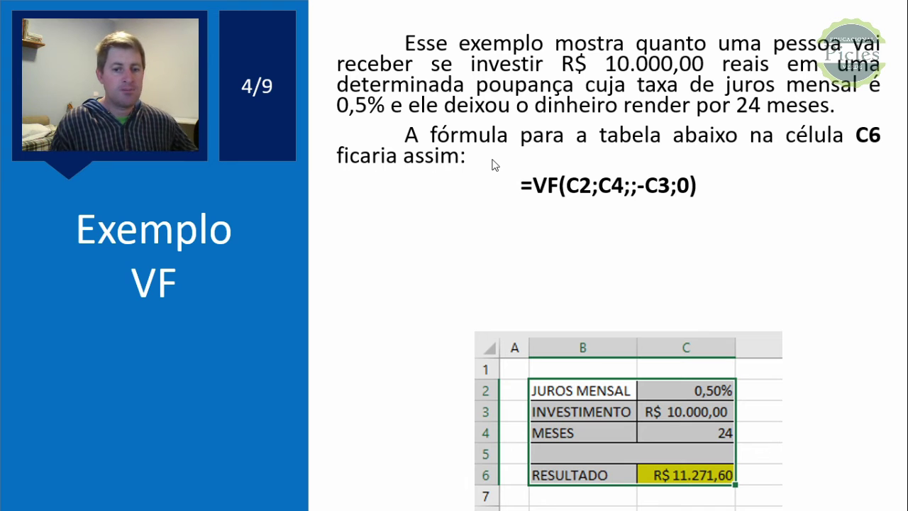
click(495, 165)
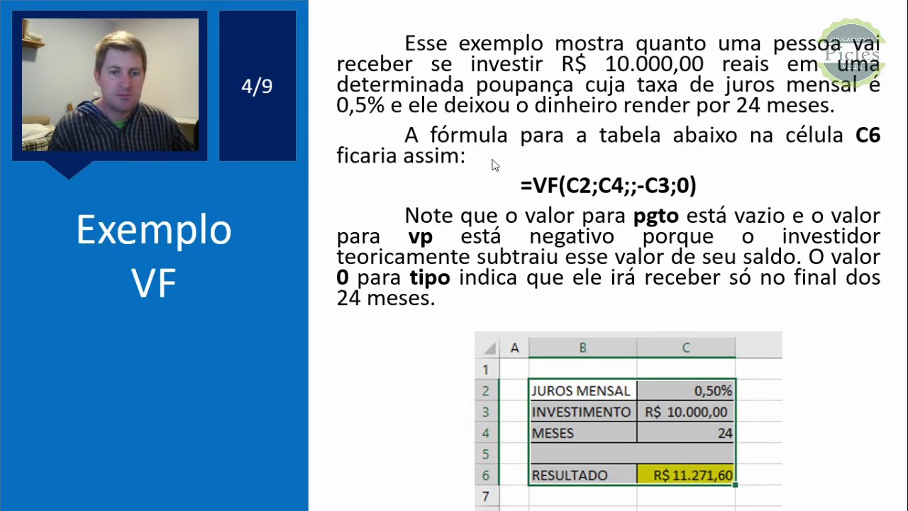
key(Right)
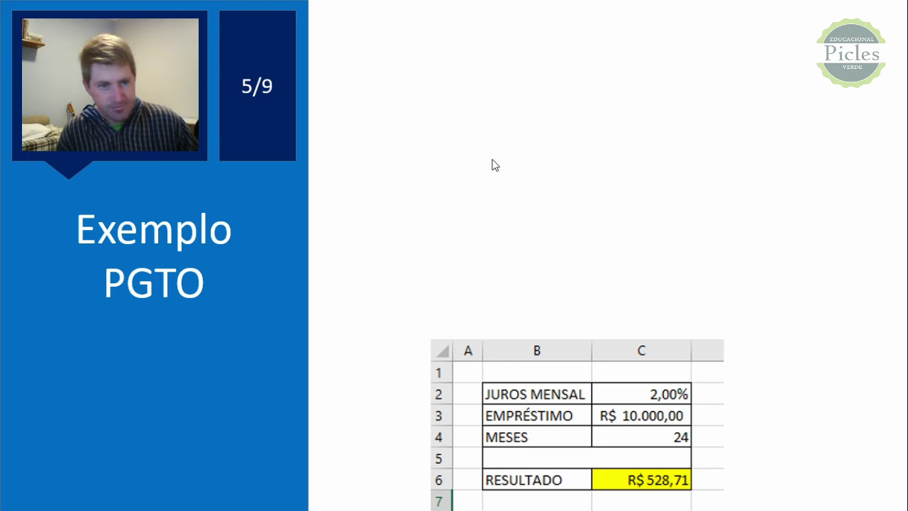
key(Right)
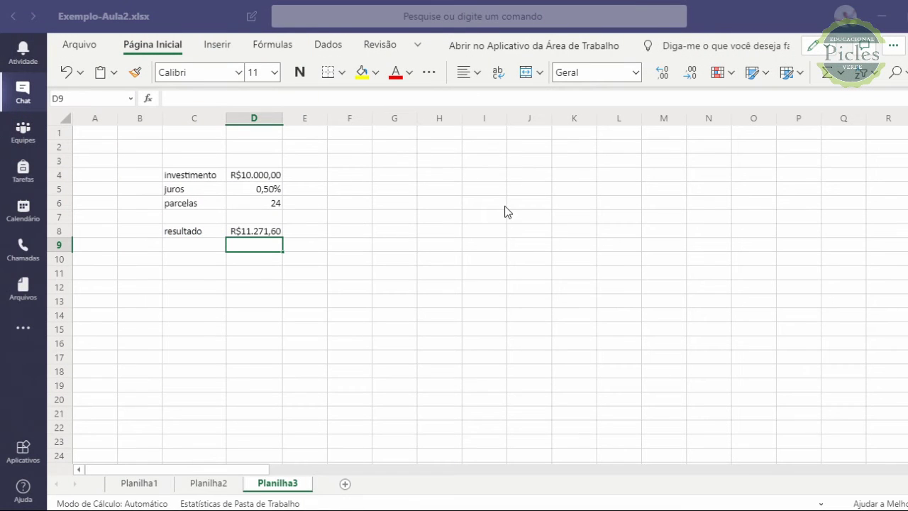
- Enter the label "emprestimo" in cell F4 and widen column F to fit it
click(357, 179)
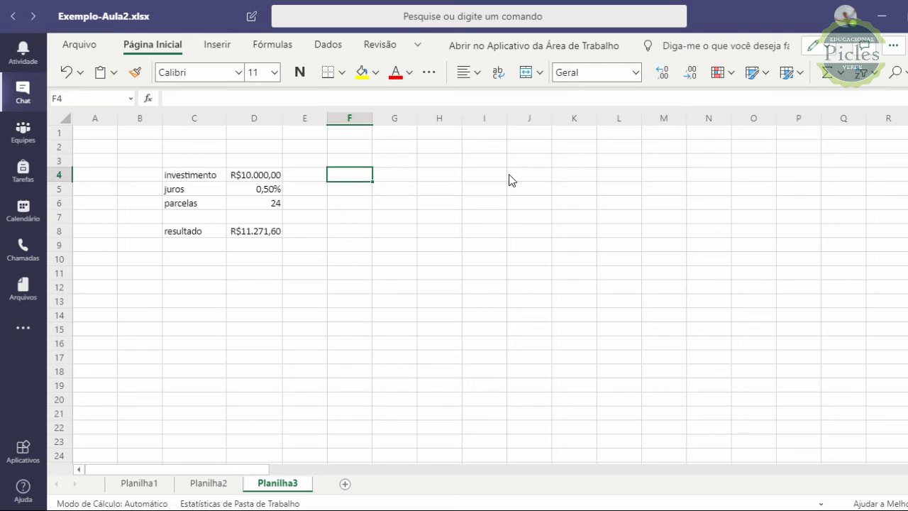
text(empre)
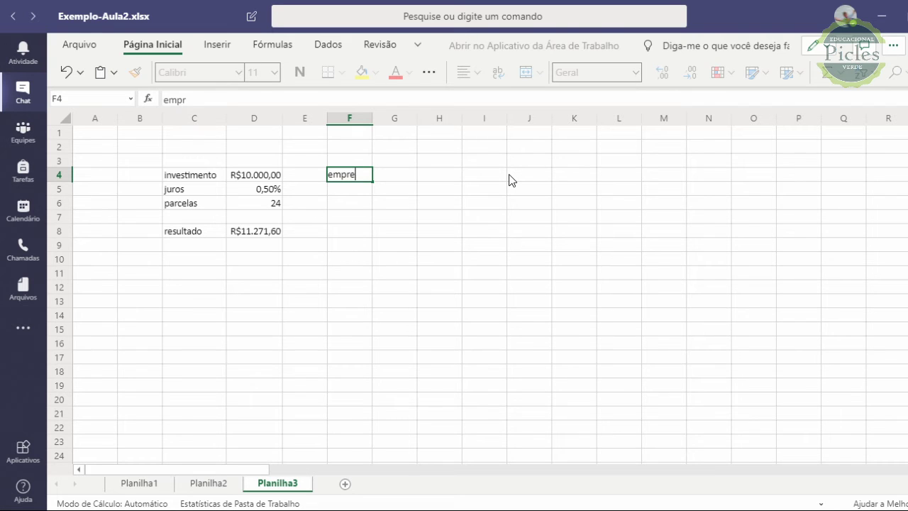
text(stimo)
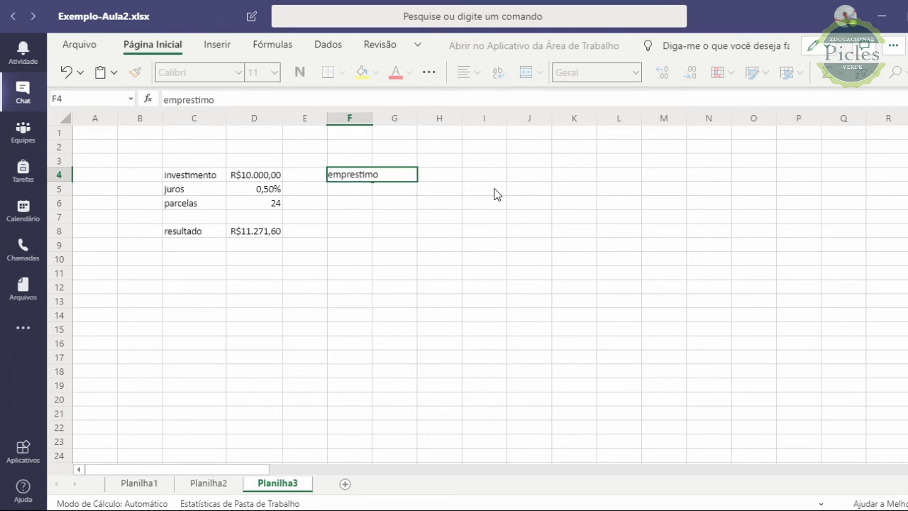
click(497, 190)
drag(375, 120, 390, 121)
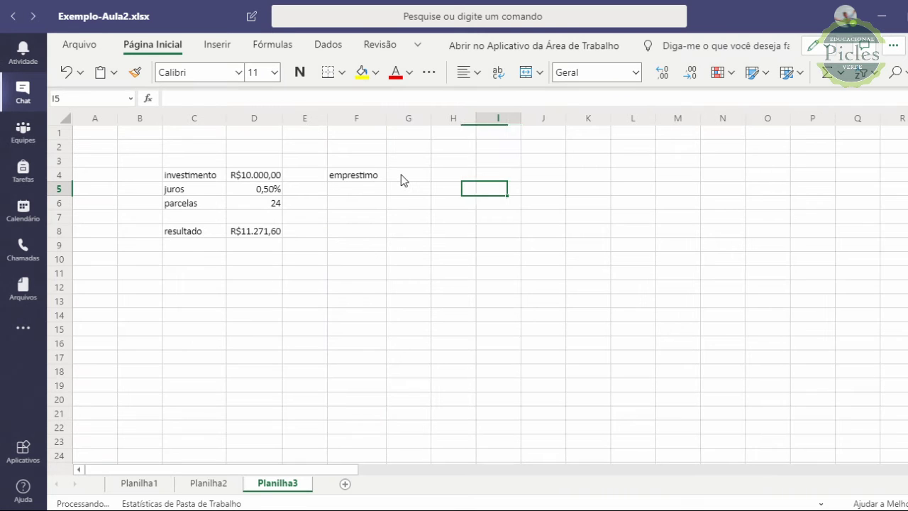
- Enter the loan amount 10000 in G4 and format it as currency (Moeda)
key(Up)
key(Left)
key(Left)
text(1)
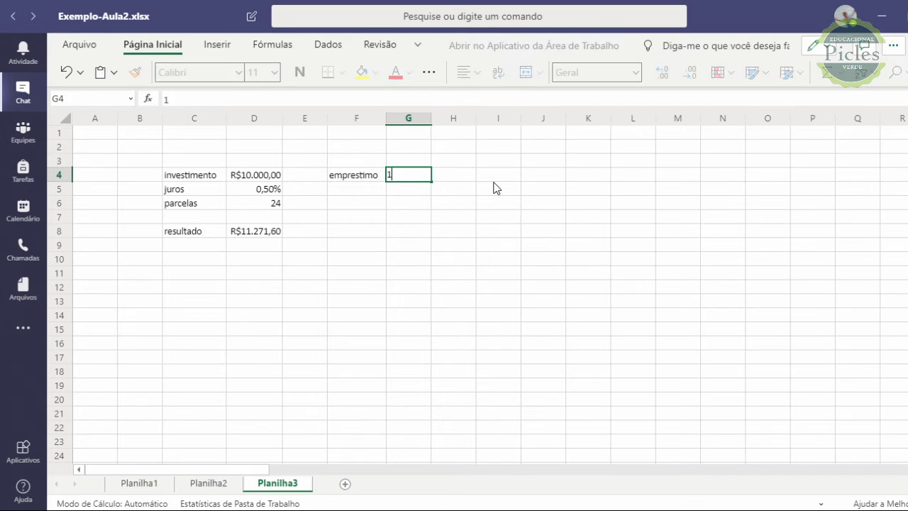
text(0000)
click(429, 217)
key(Up)
key(Up)
key(Up)
click(636, 72)
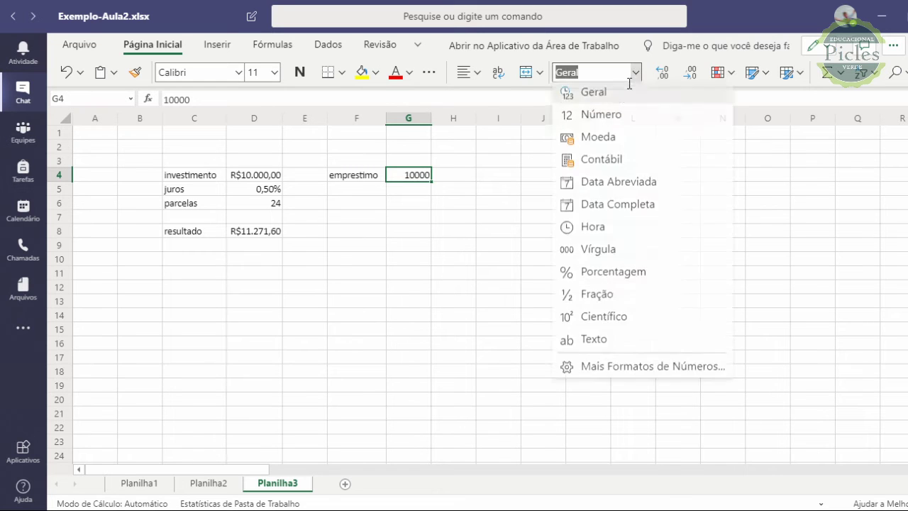
click(600, 141)
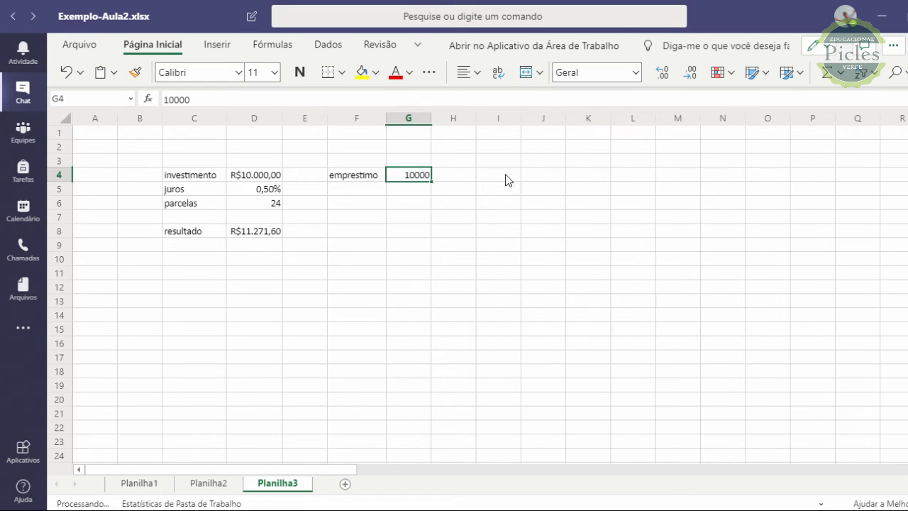
- Add a "juros" row below the loan, with the label in F5 and the rate 2% in G5
click(365, 193)
text(juros)
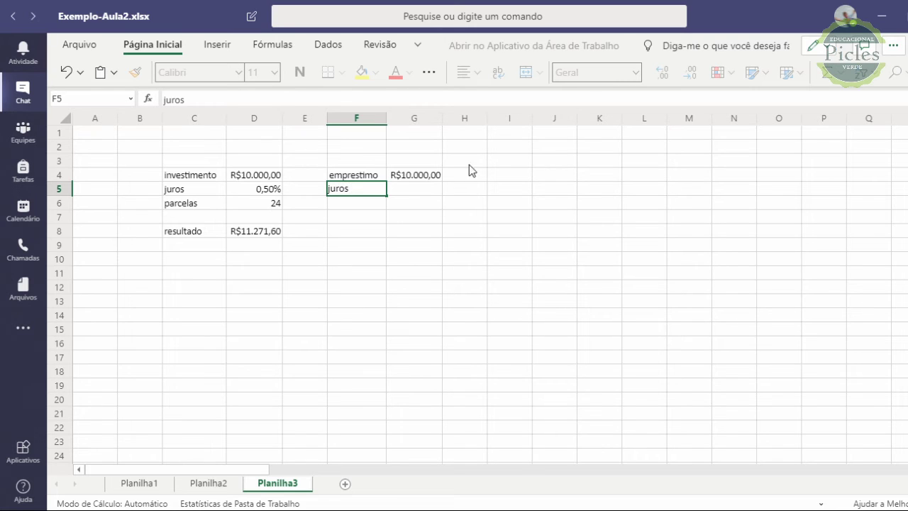
click(416, 192)
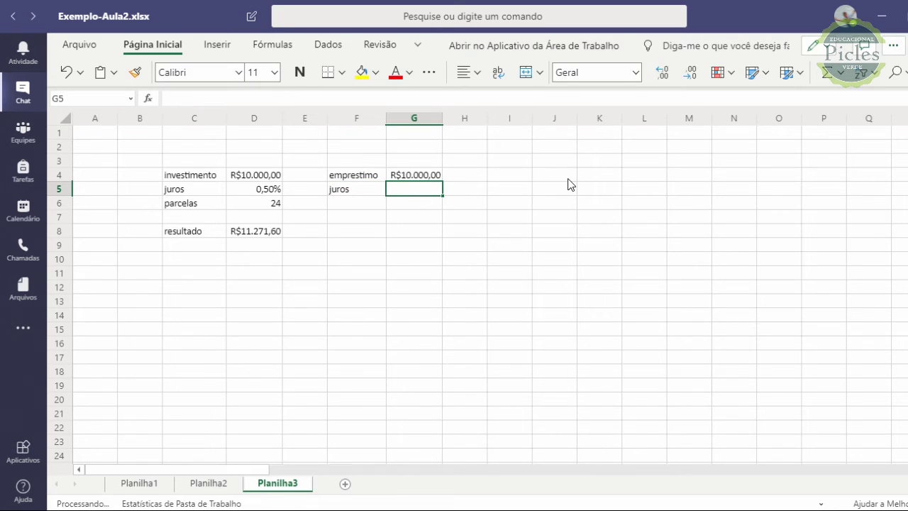
text(2)
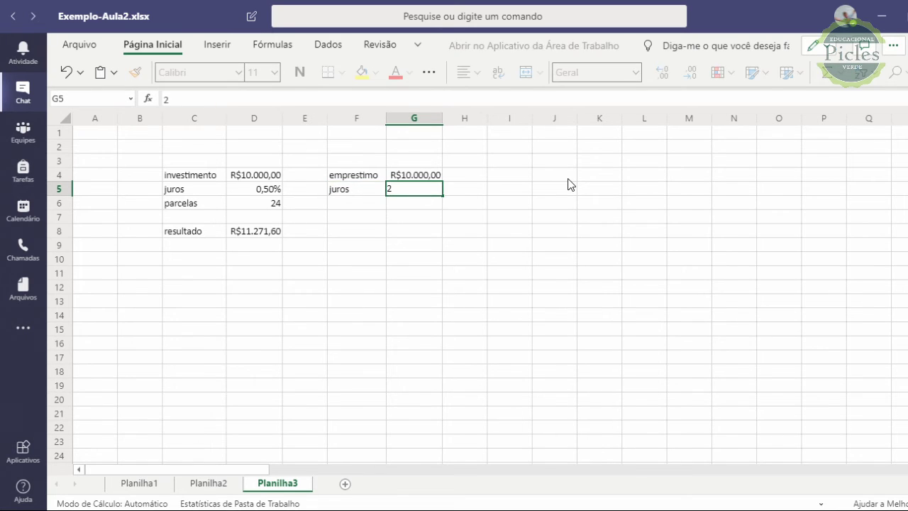
text(%)
click(420, 250)
- Add the installments row with the label "percelas" in F6 and the value 24 in G6
click(361, 202)
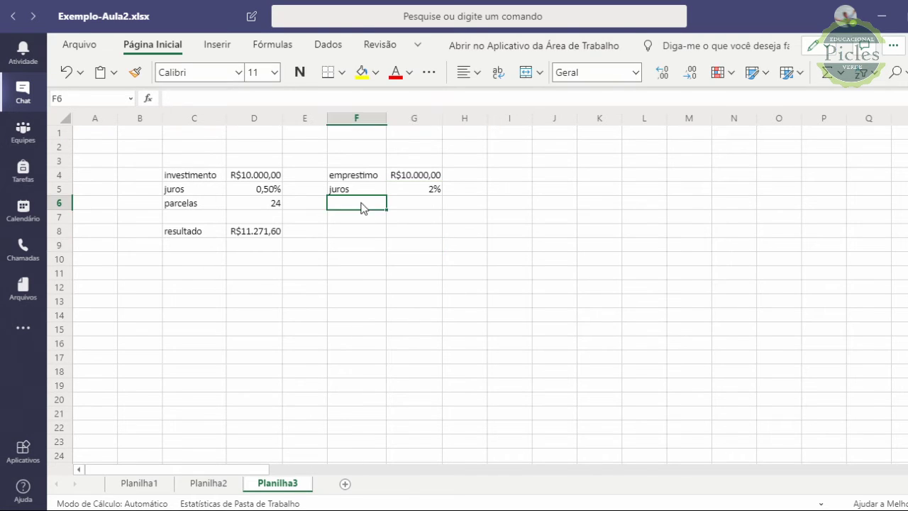
text(percelas)
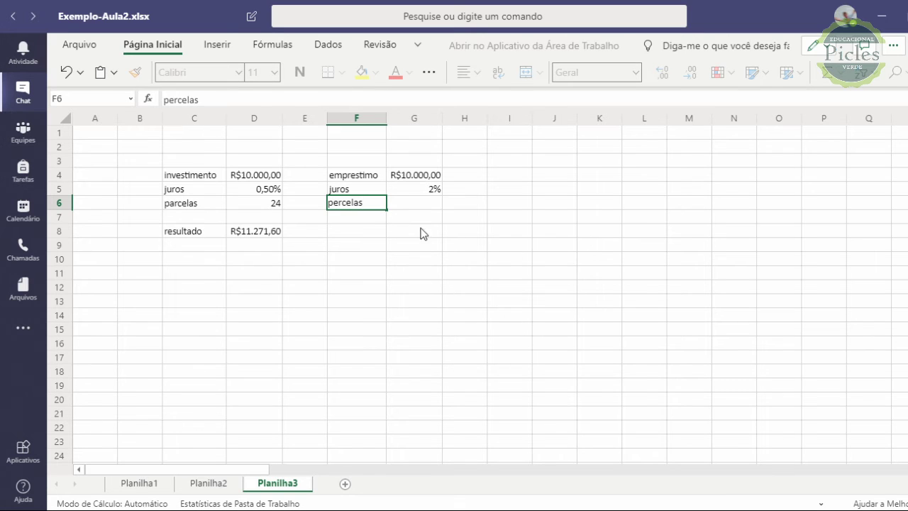
click(426, 204)
text(24)
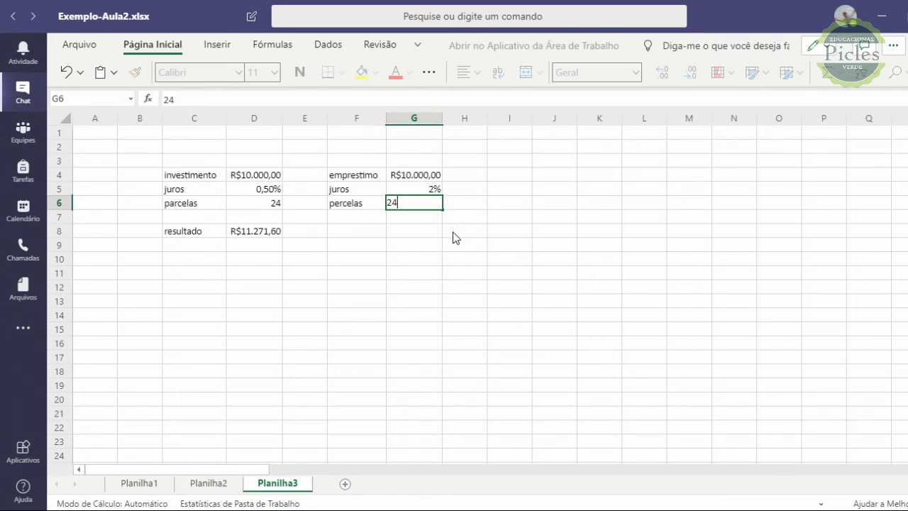
click(454, 236)
- Enter the label "resultado" in cell F8, leaving row 7 empty beneath the loan data
click(364, 231)
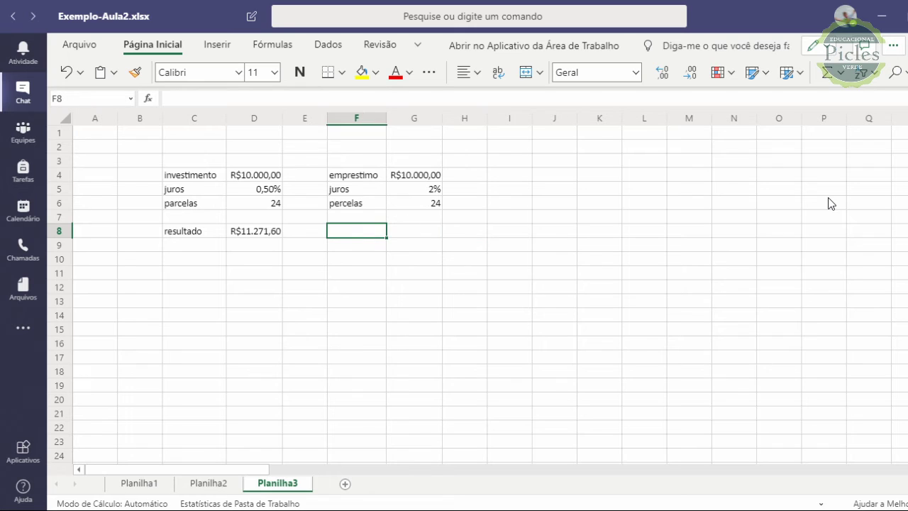
text(resuçlt)
key(BackSpace)
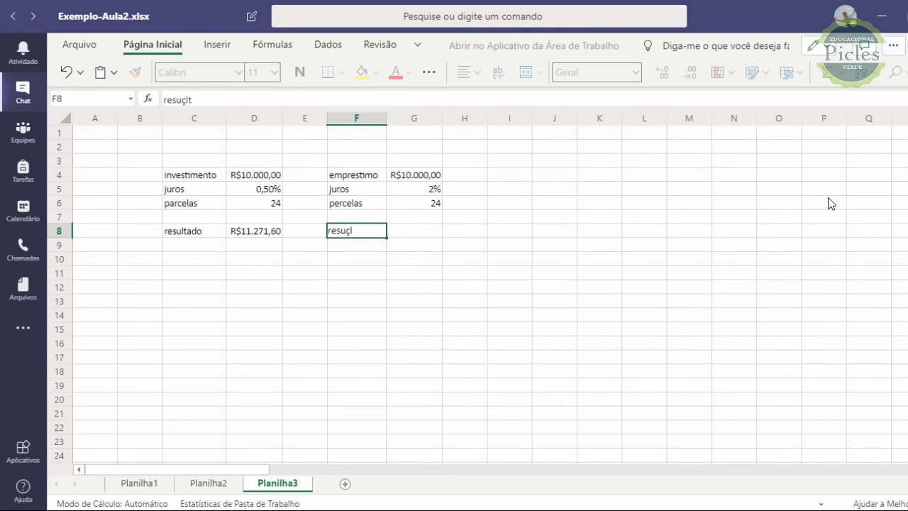
key(BackSpace)
text(ltado)
- Start a PGTO formula in G8 with G5 as the rate and G6 as the number of periods
click(428, 235)
text(=)
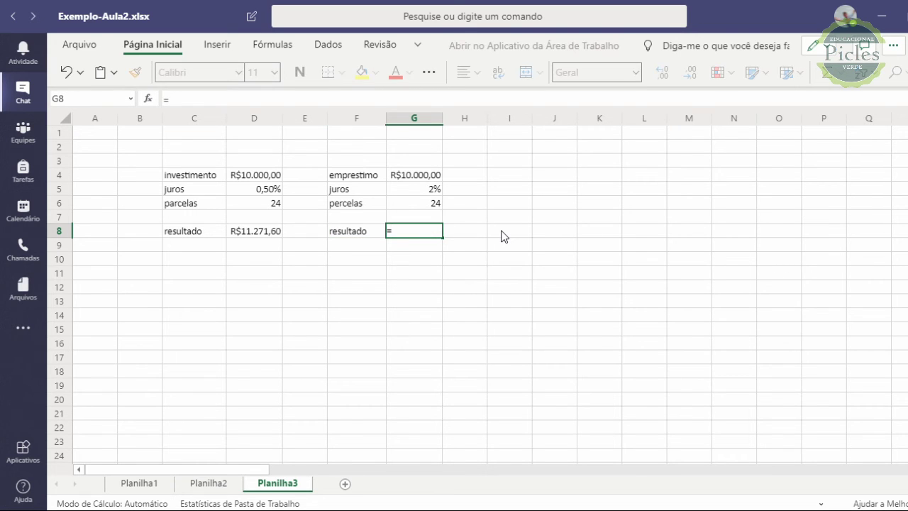
text(pg)
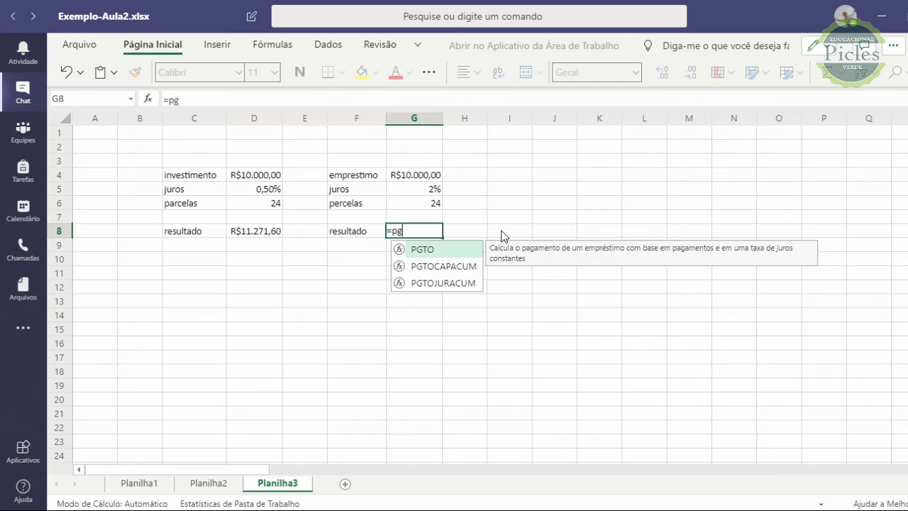
text(to()
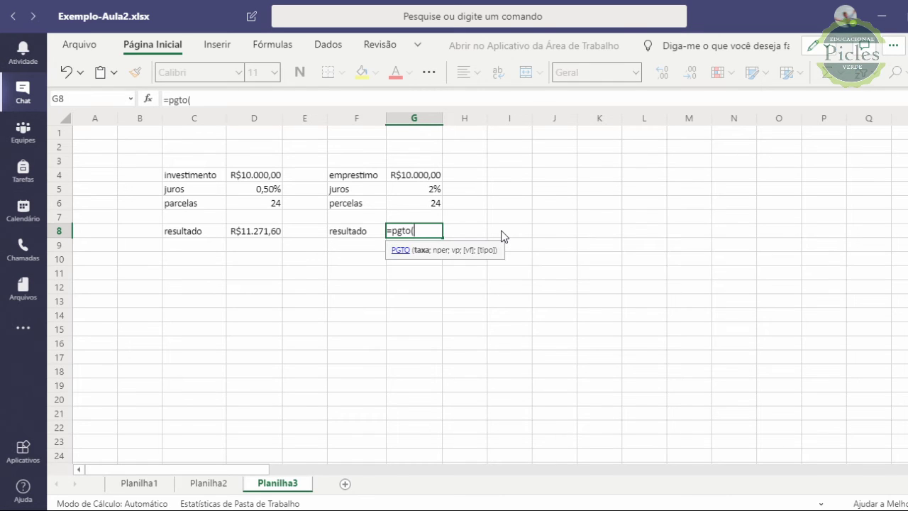
click(432, 190)
text(;)
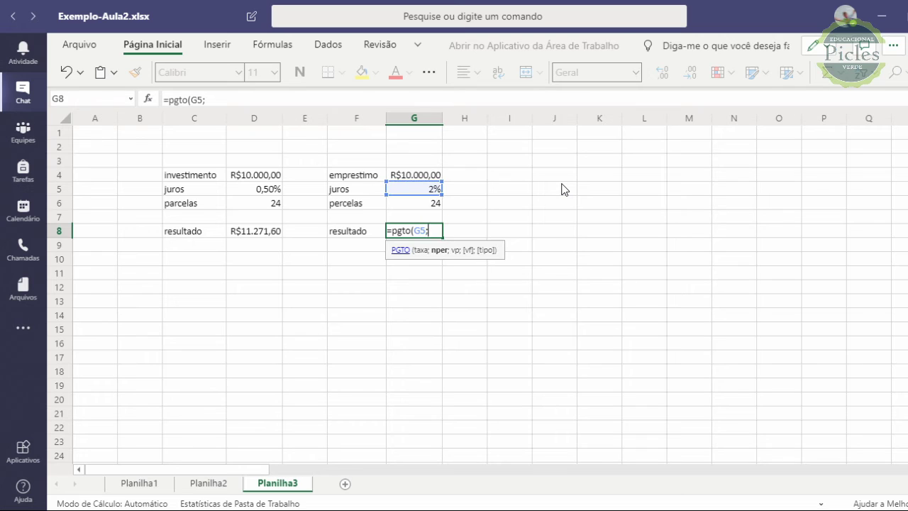
click(430, 204)
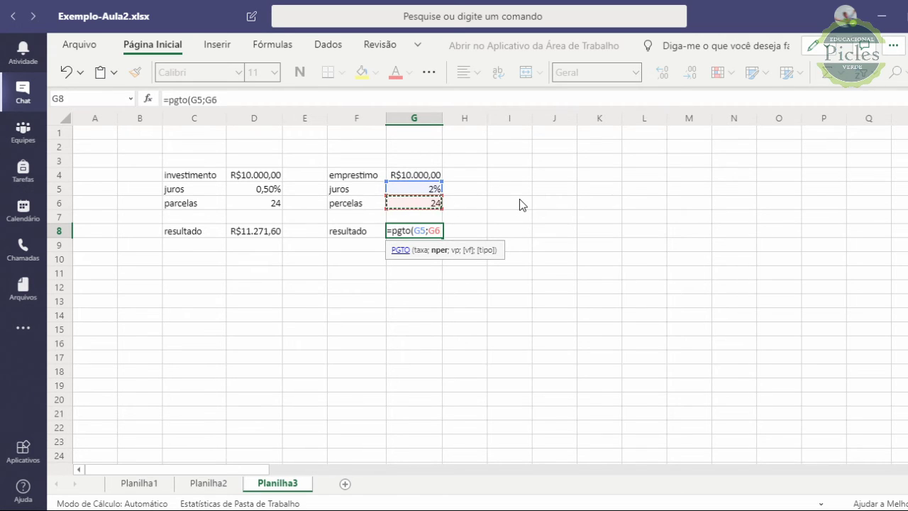
text(;)
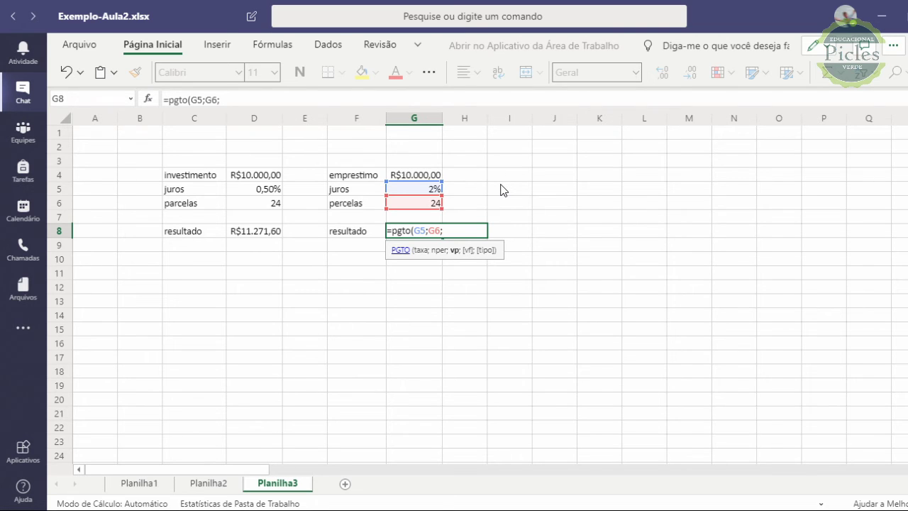
- Complete the PGTO formula in G8 with 0 as the present value, -G4 as the future value and 0 as the type
text(0;)
text(-)
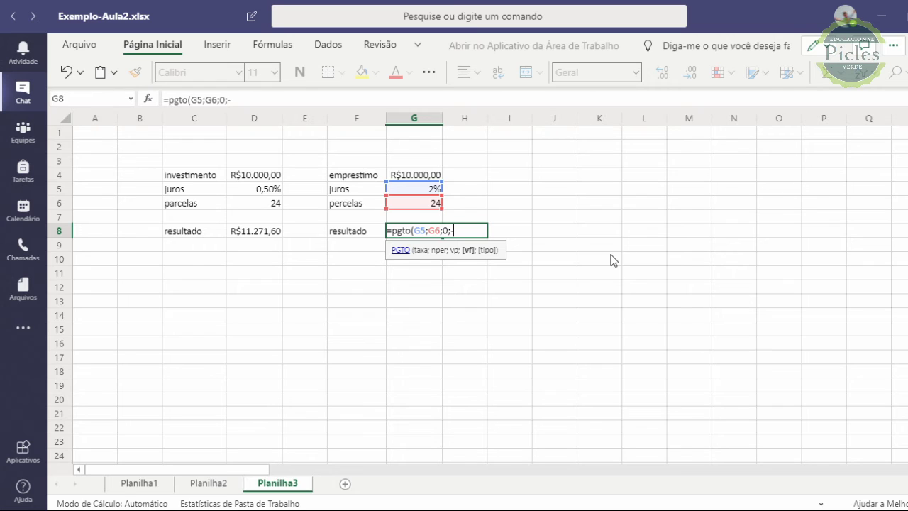
click(415, 173)
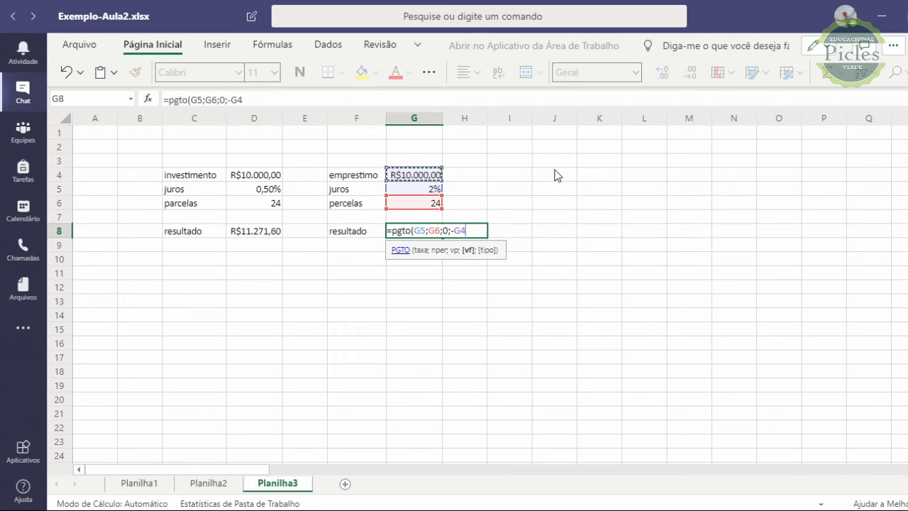
text(;0)
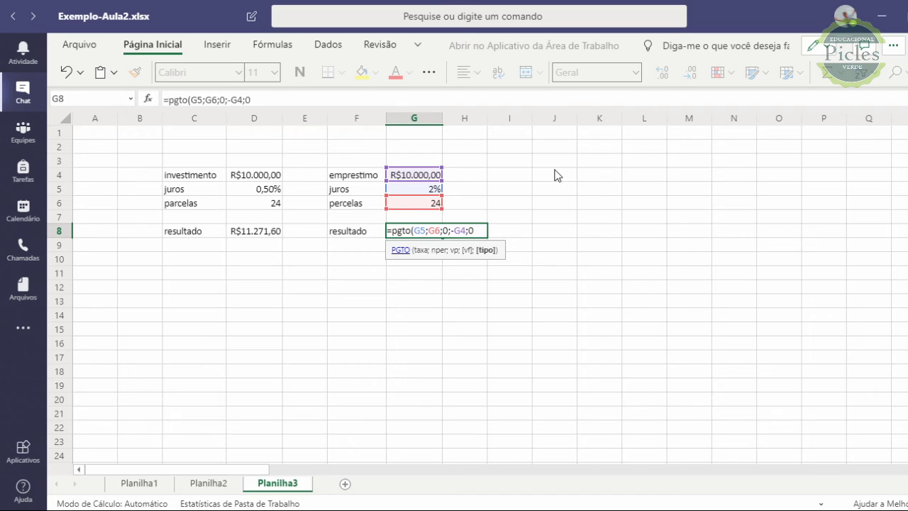
text())
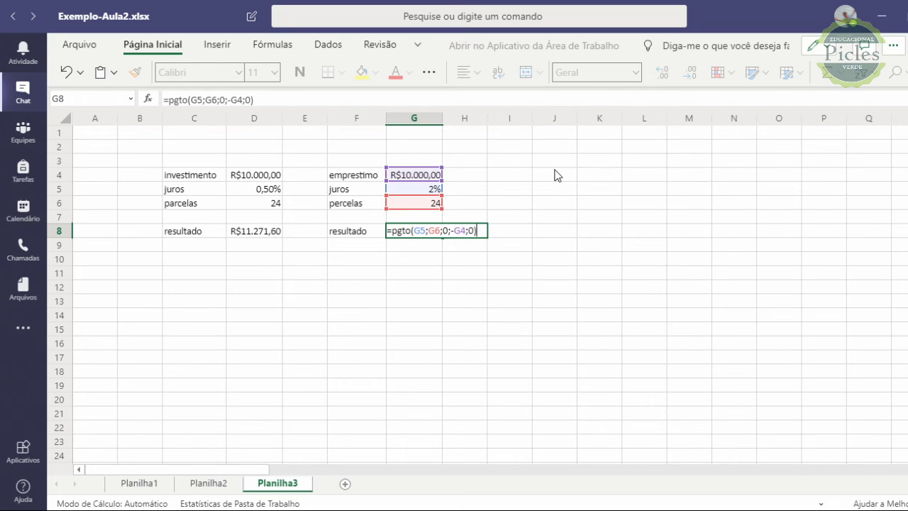
key(Return)
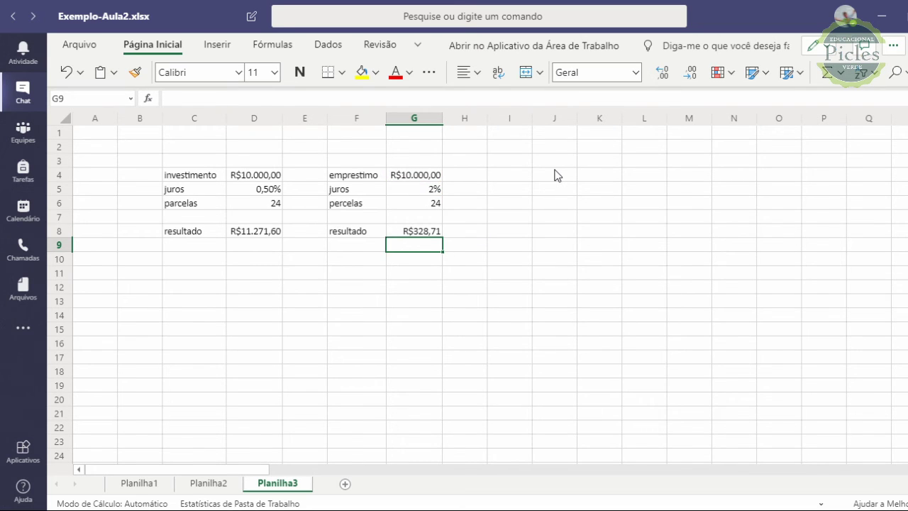
- Check the formula in G8 and the rate in G5, and compare them with the PGTO example formula in the presentation
click(429, 236)
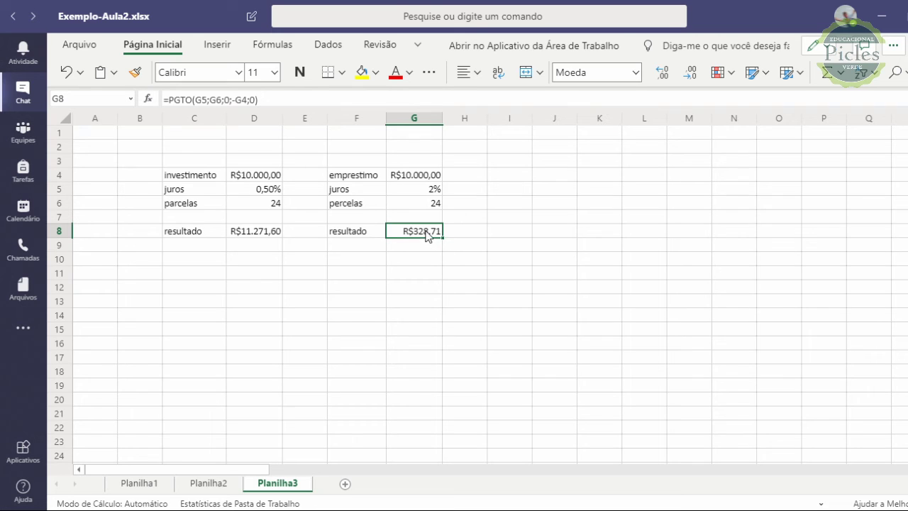
click(433, 192)
click(431, 234)
click(434, 193)
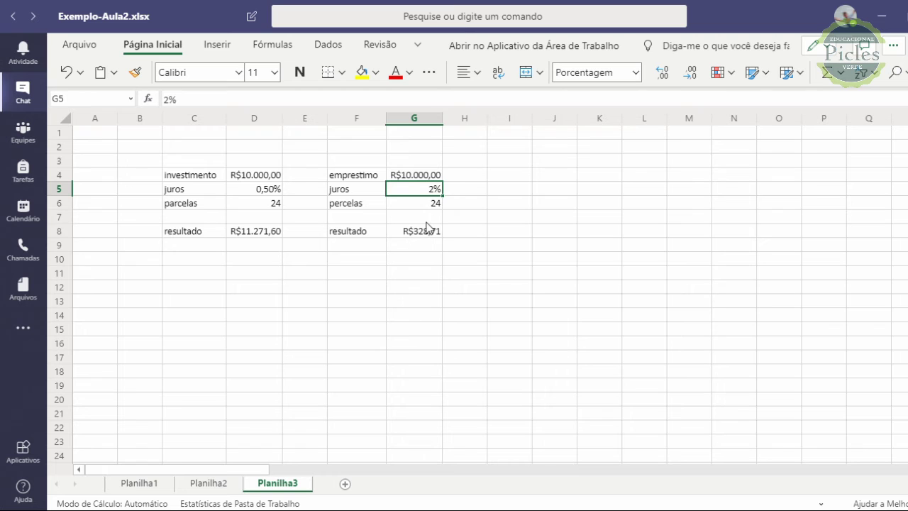
click(427, 233)
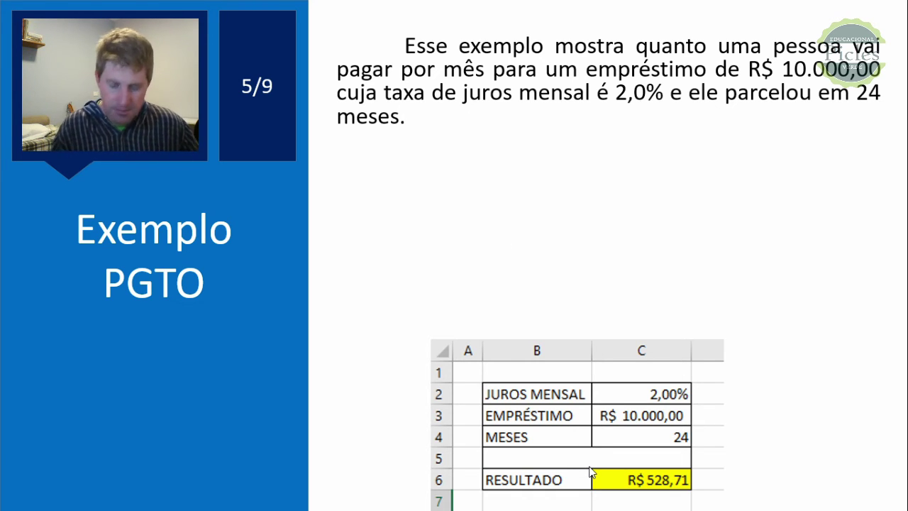
key(Right)
key(Right)
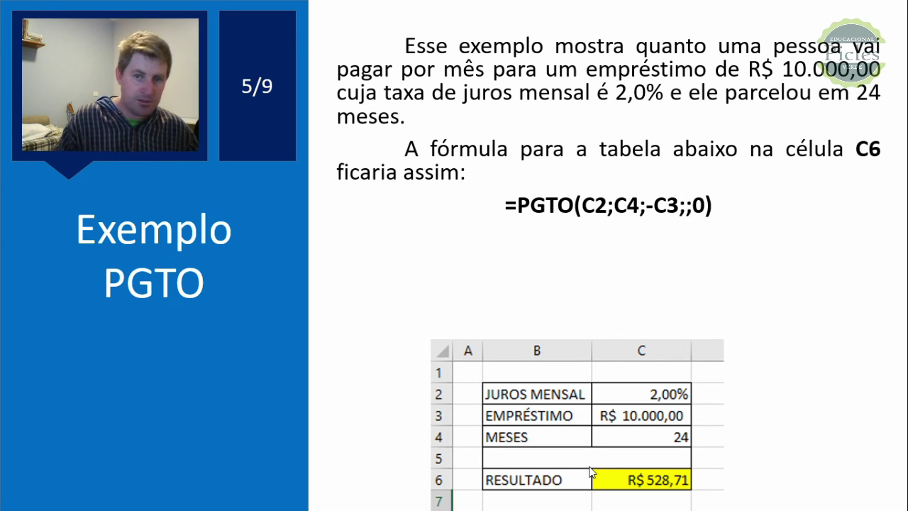
key(alt+Tab)
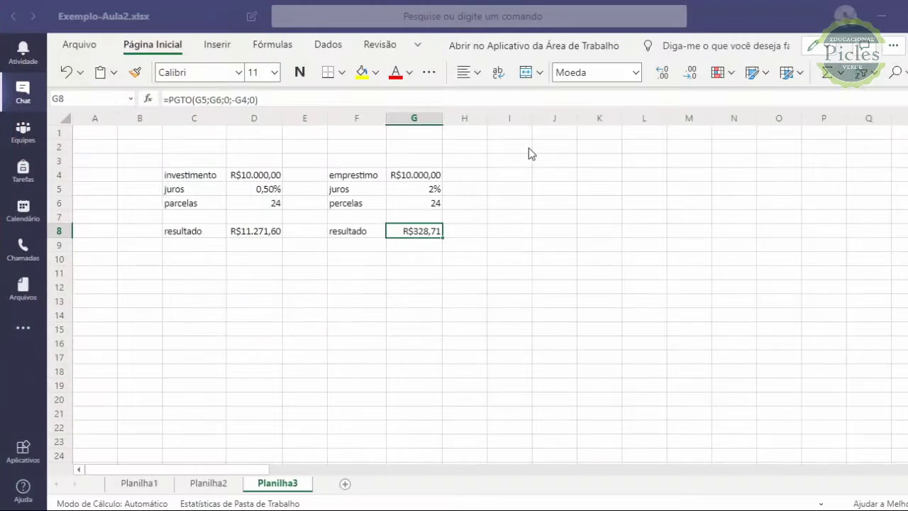
- Correct the G8 formula to =PGTO(G5;G6;-G4;;0), using -G4 as the present value and leaving the future value empty
double_click(411, 226)
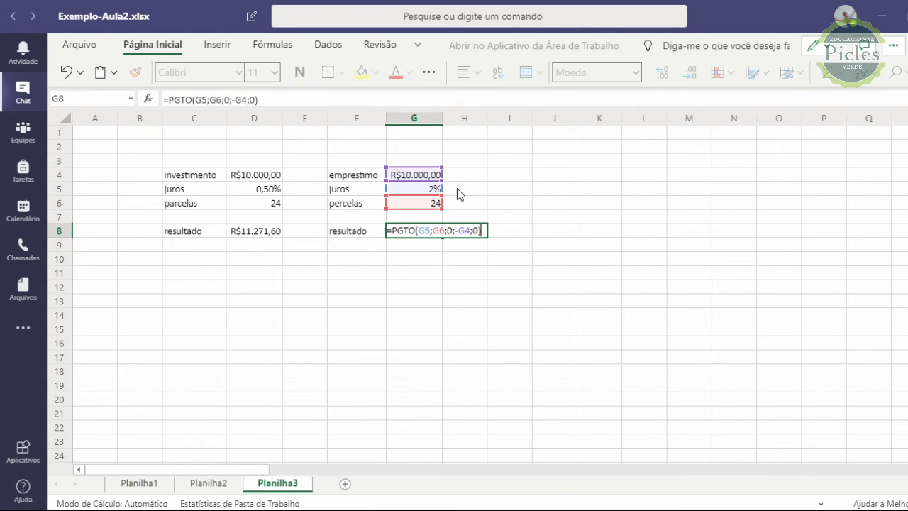
drag(471, 231, 448, 231)
key(Delete)
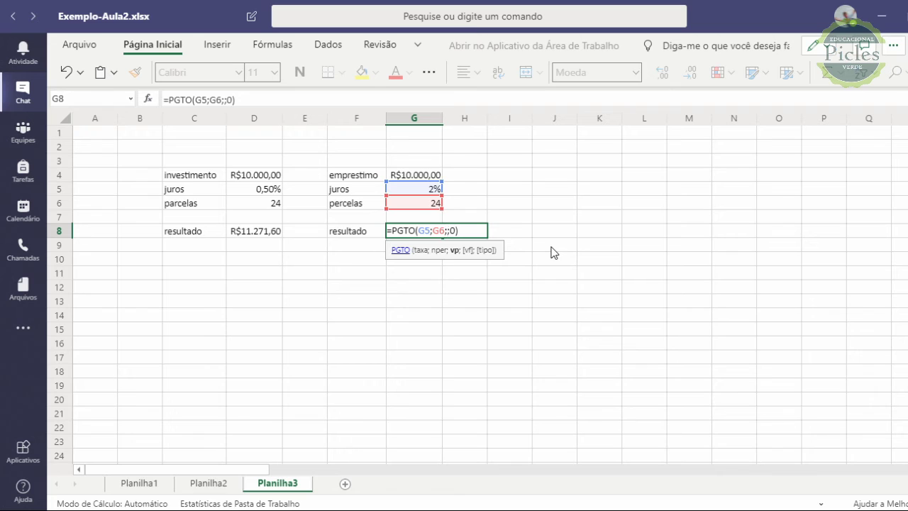
text(-)
click(424, 176)
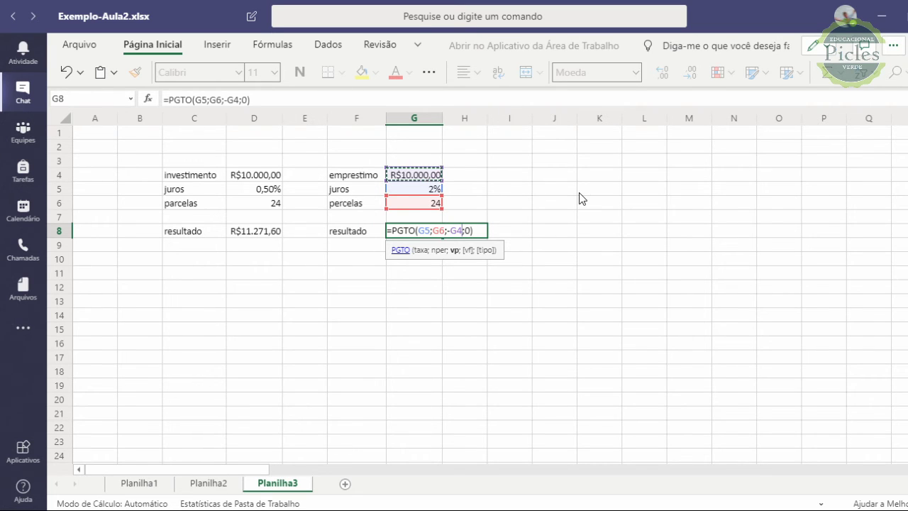
text(;)
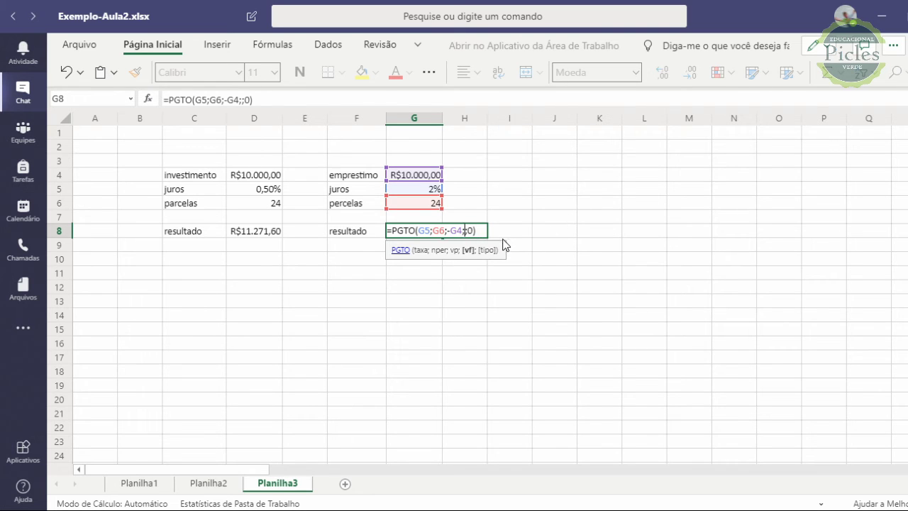
key(Return)
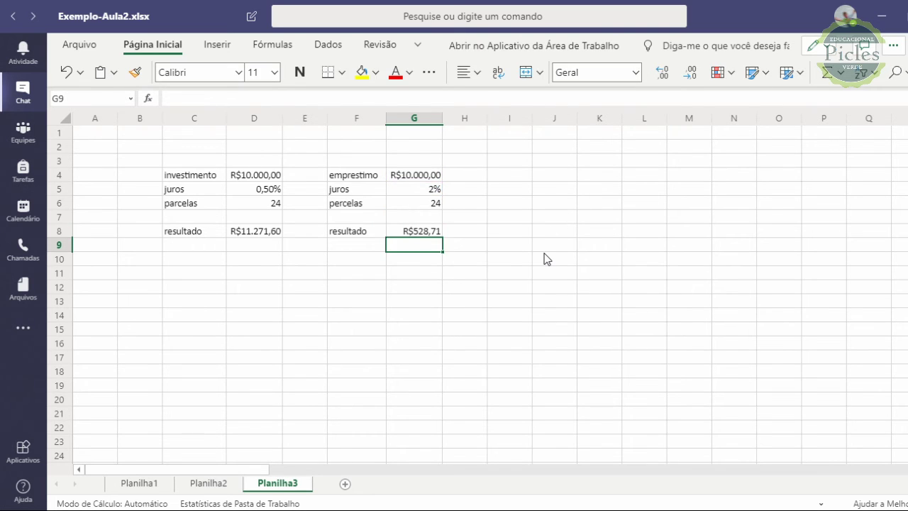
scroll(438, 210, down, 3)
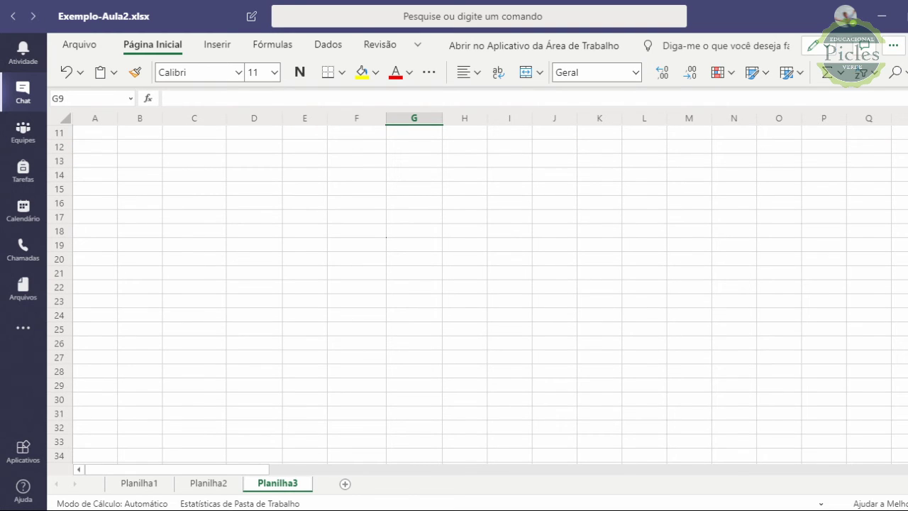
scroll(454, 284, up, 3)
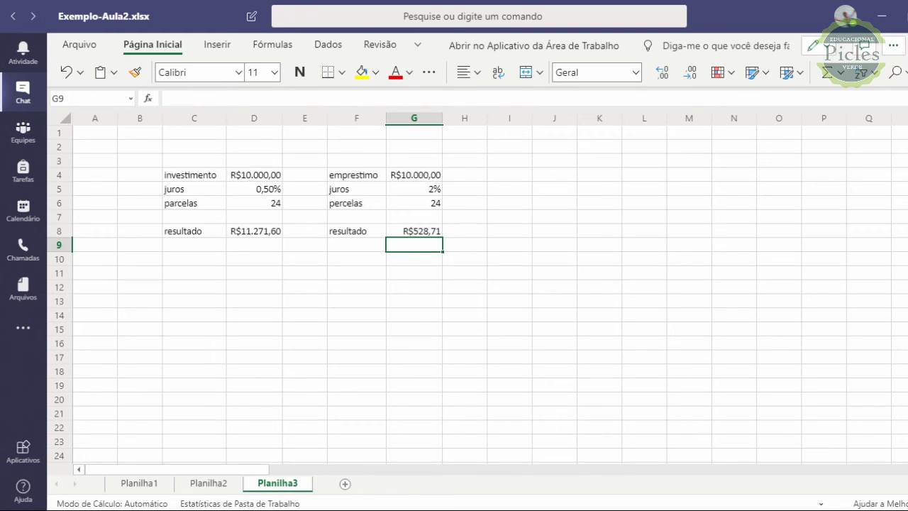
click(433, 234)
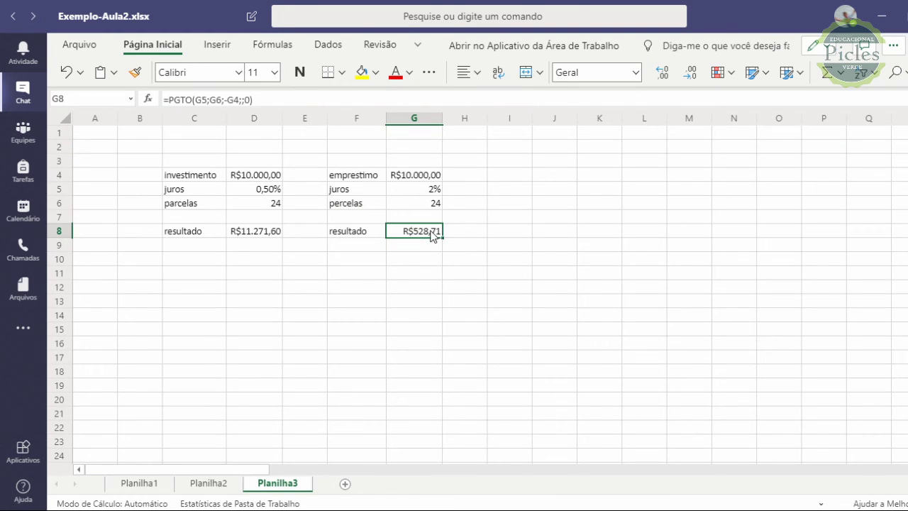
- Set the loan's number of installments in G6 to 36 and its interest rate in G5 to 6%
click(434, 206)
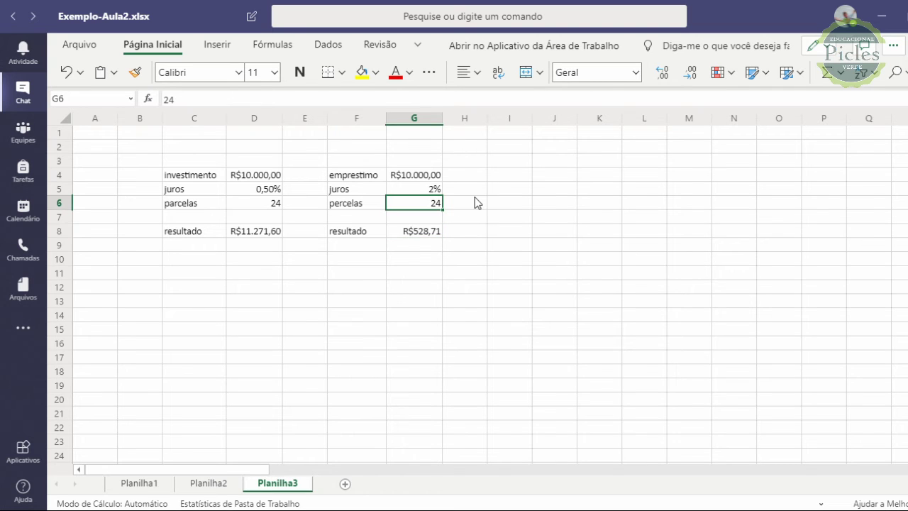
text(36)
click(499, 261)
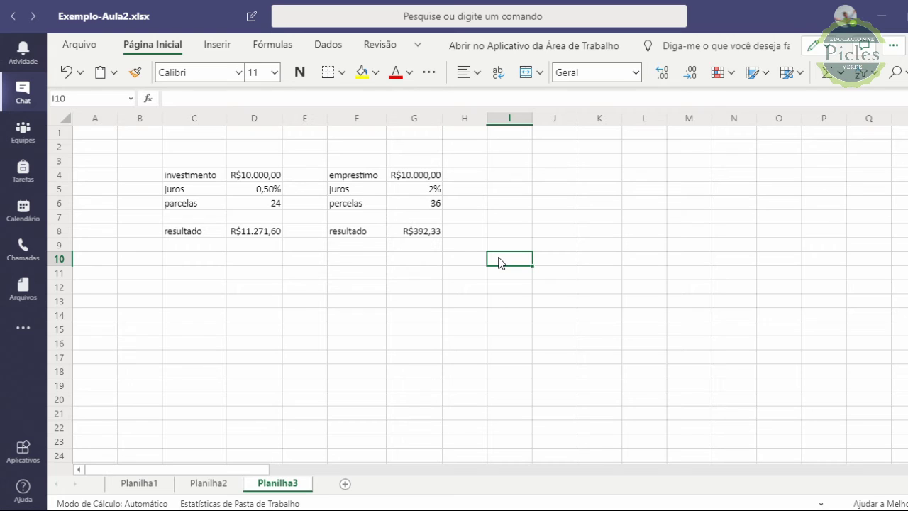
click(431, 193)
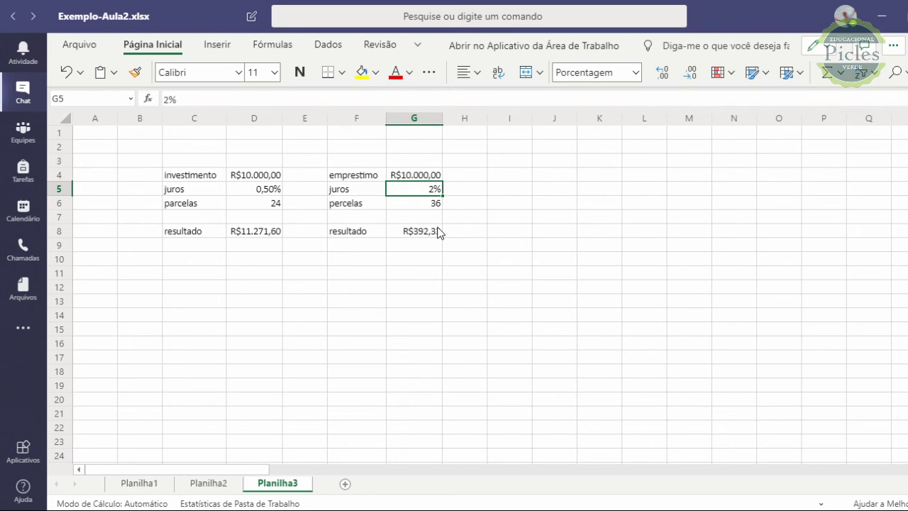
text(6)
click(471, 249)
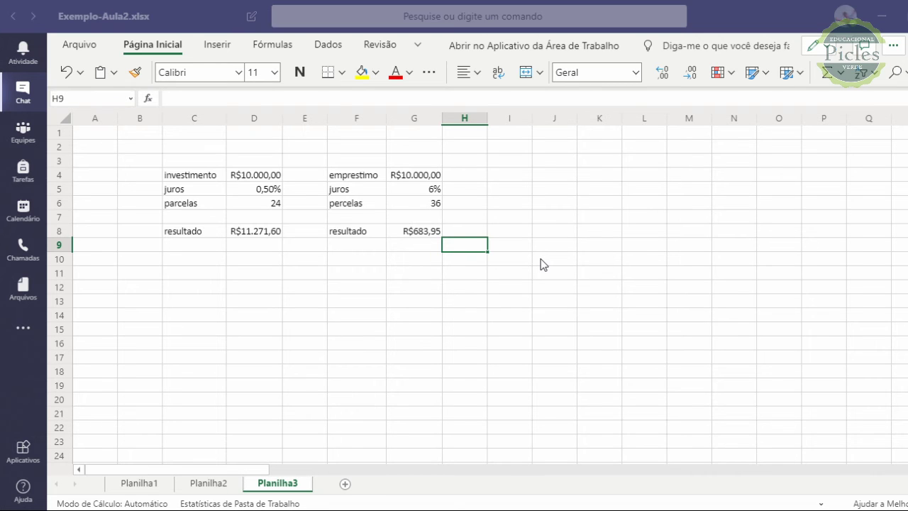
- Switch to the presentation and reveal the note on vf, vp and tipo on the PGTO example slide
key(alt+Tab)
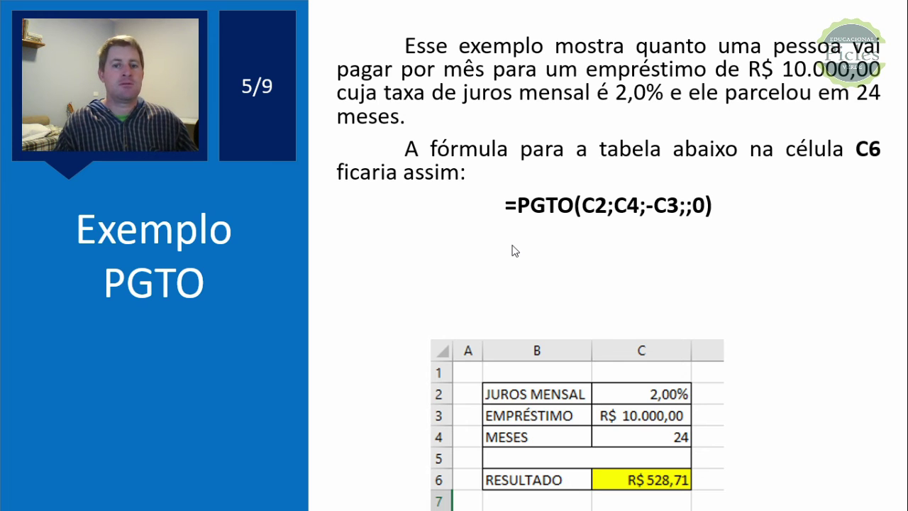
click(512, 245)
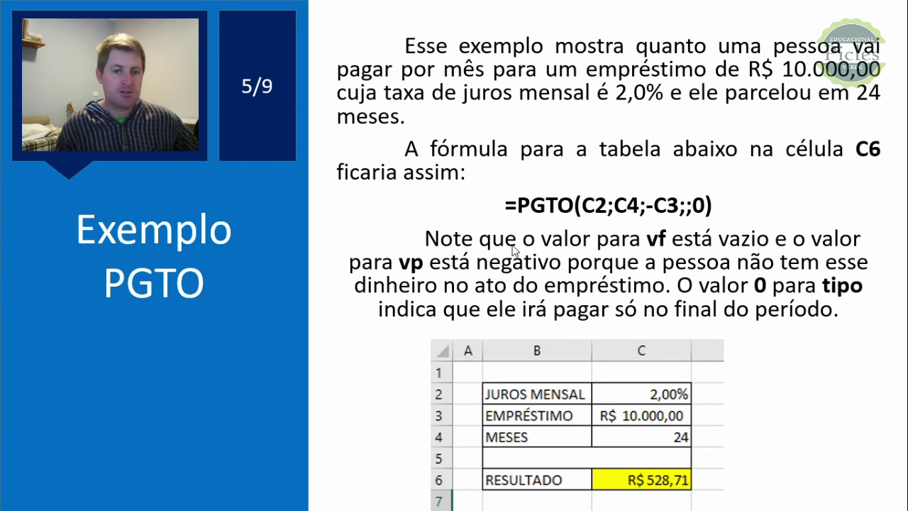